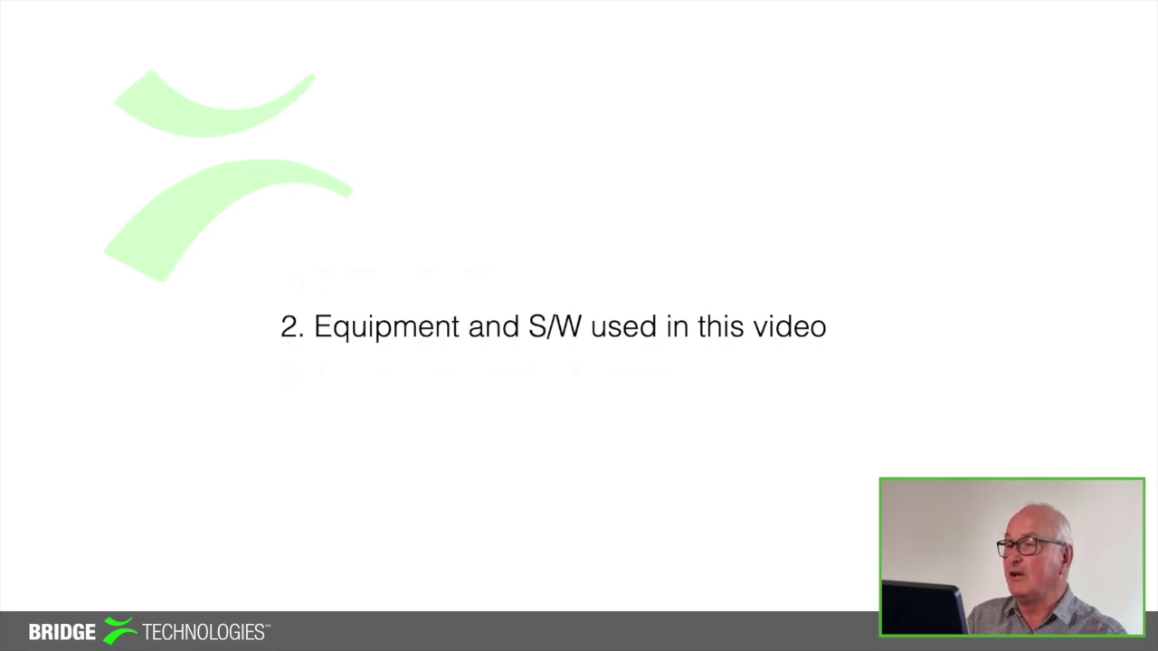
Advance the slideshow to the Equipment and S/W slide showing TSDuck
key(Right)
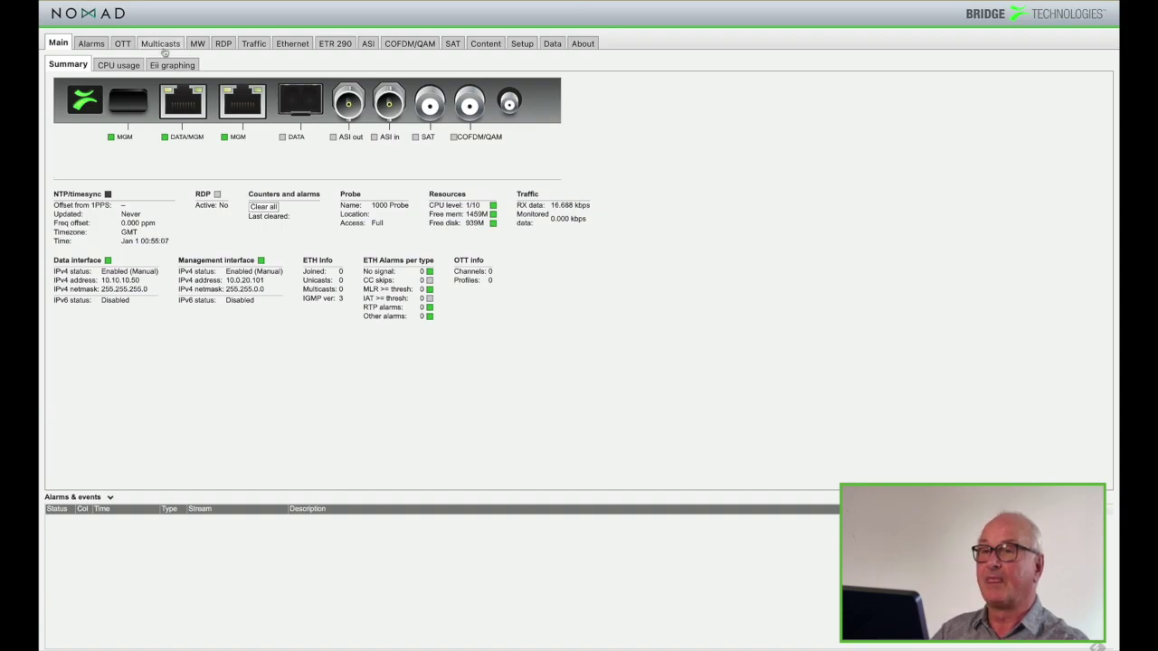
Switch the NOMAD web GUI to the Multicasts section
click(165, 49)
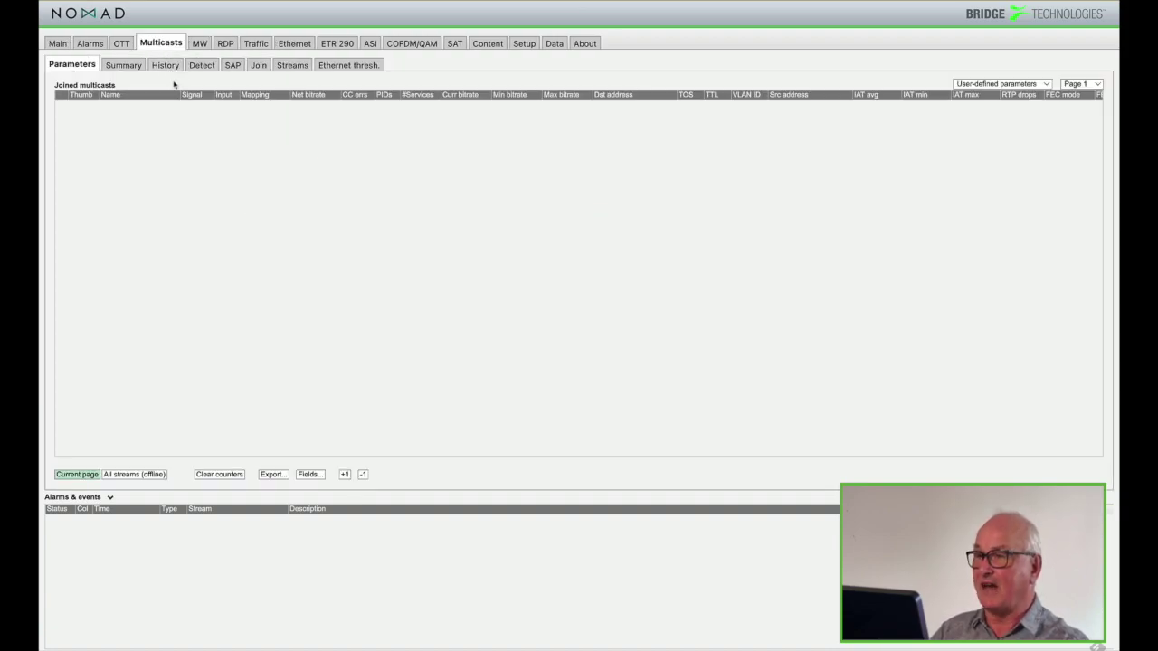
Add a new stream under Multicasts > Streams and rename it 'SRT Test'
click(293, 67)
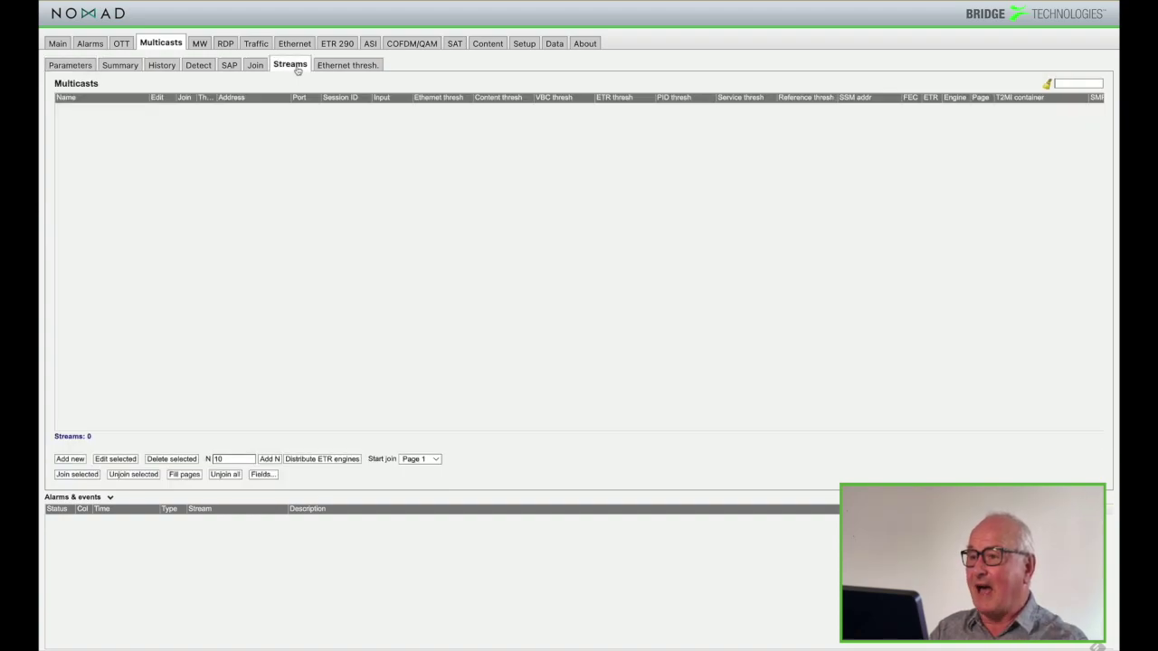
click(71, 459)
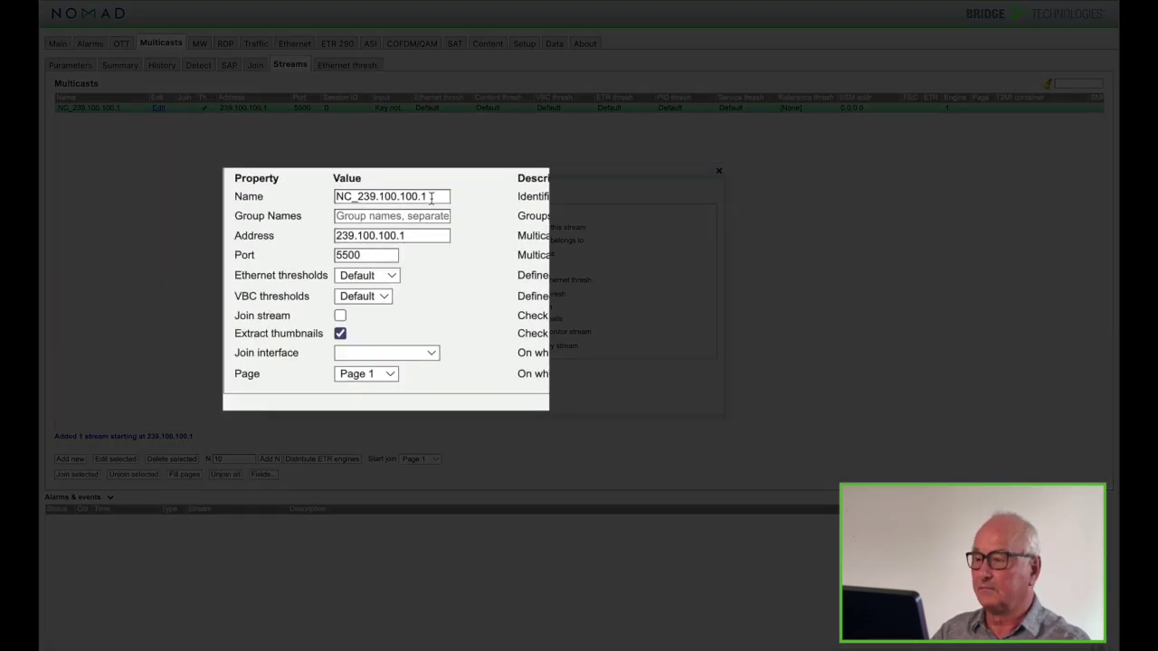
drag(431, 198, 321, 195)
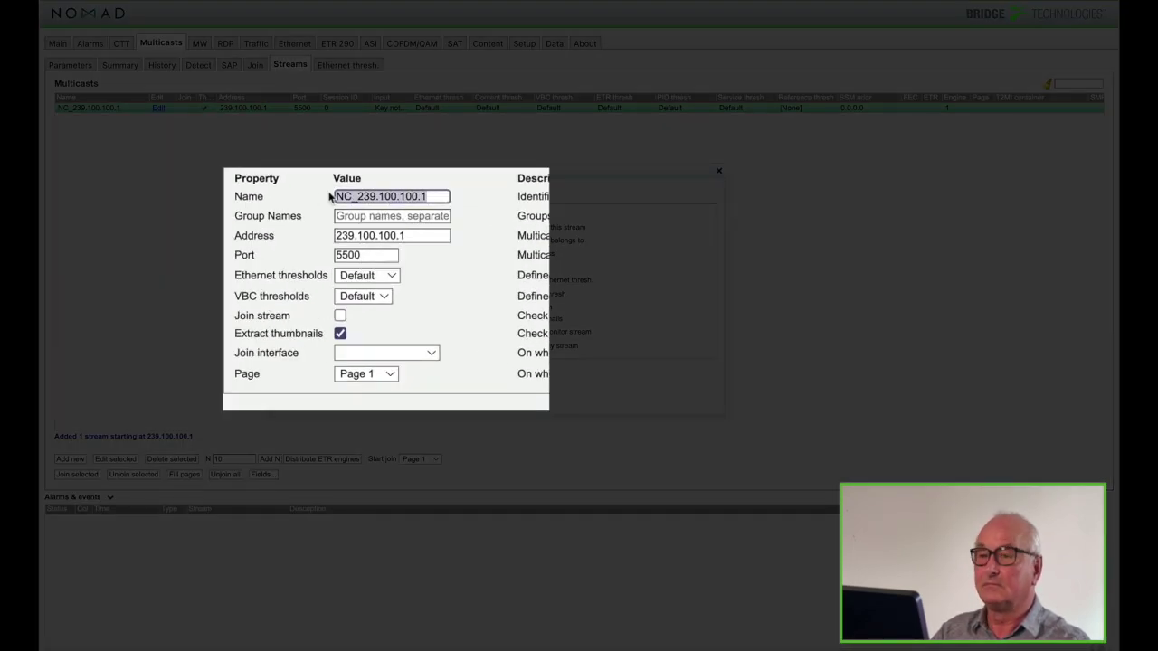
text(SRT)
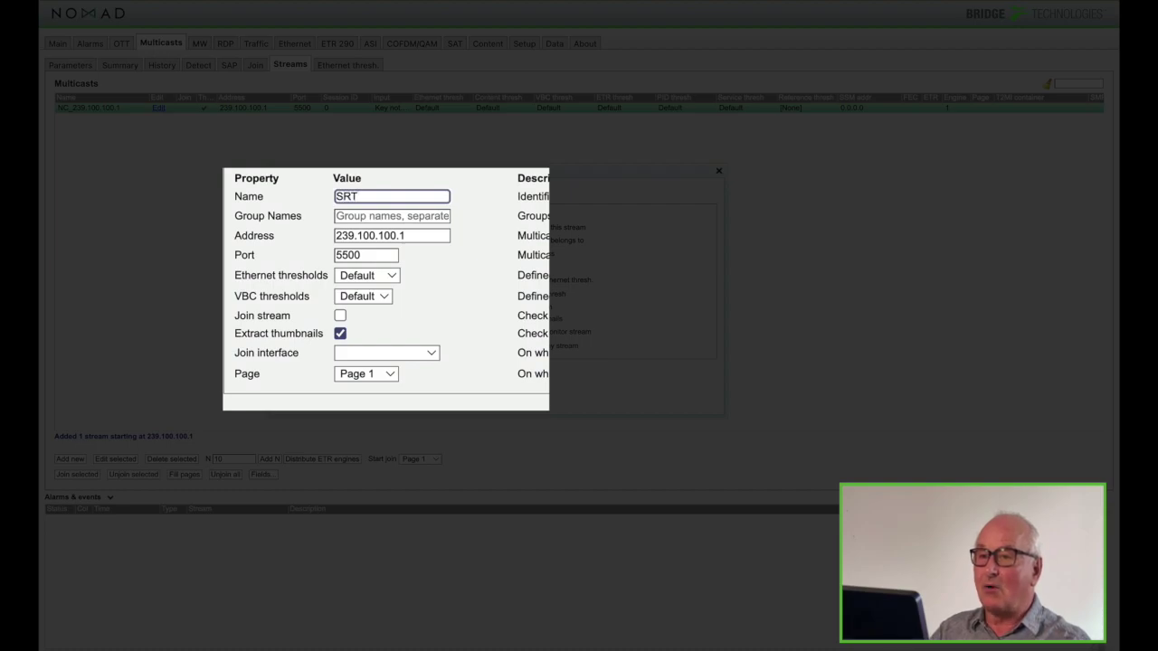
text( Test)
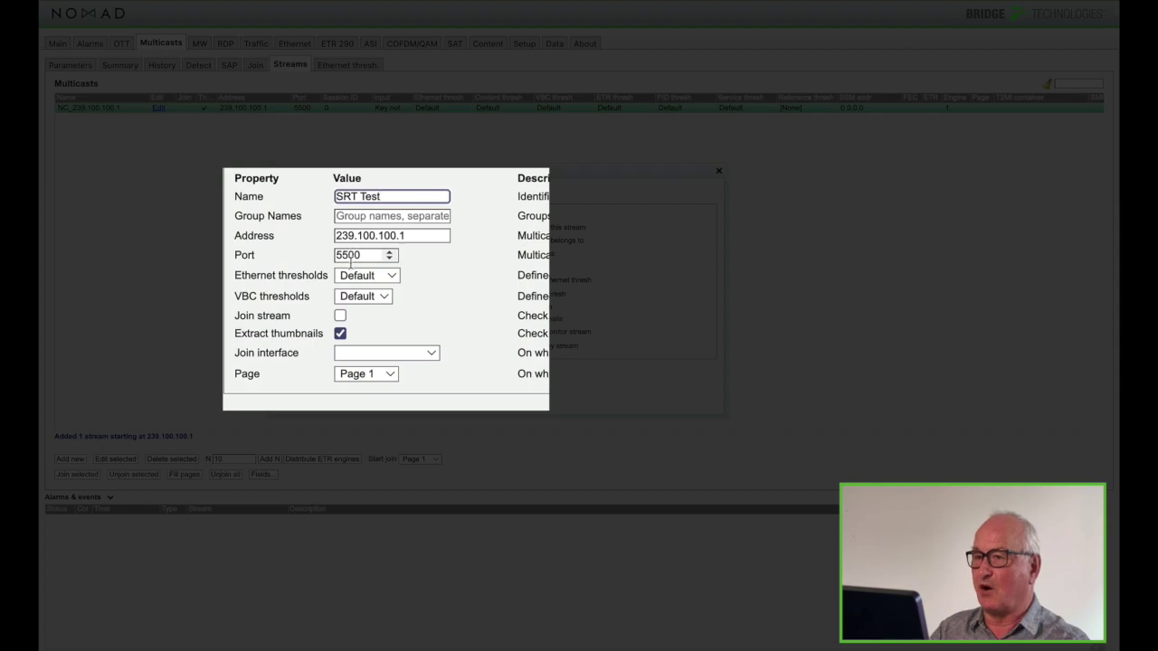
Tick Join stream and set the join interface to eth0 - Data RJ45
click(340, 315)
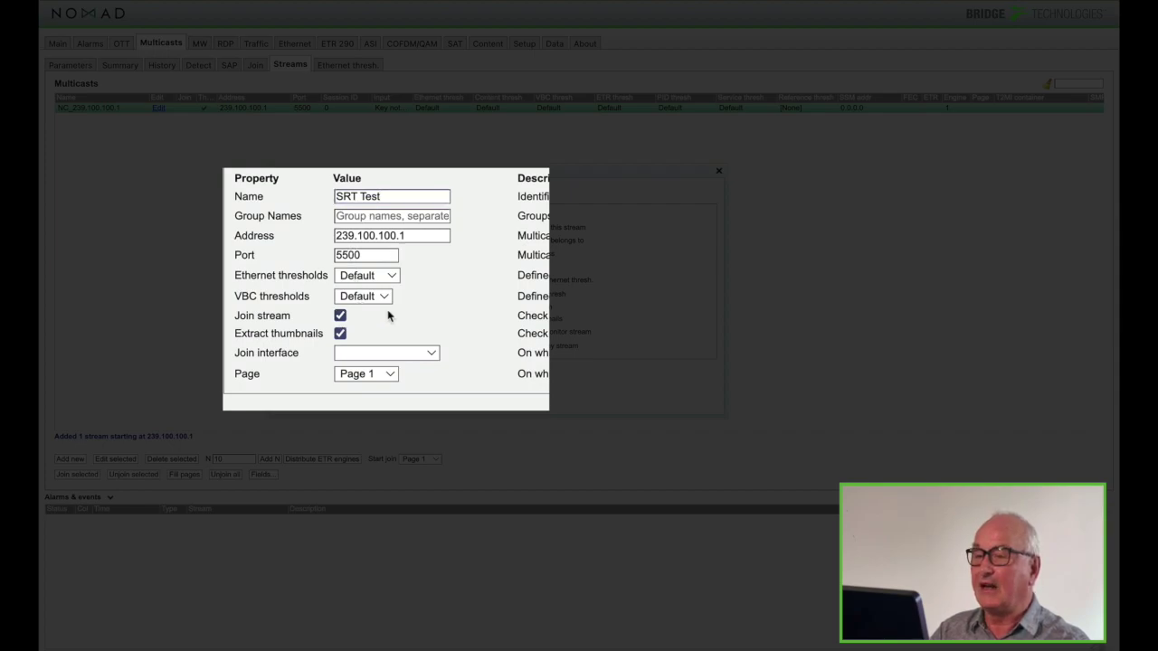
click(415, 354)
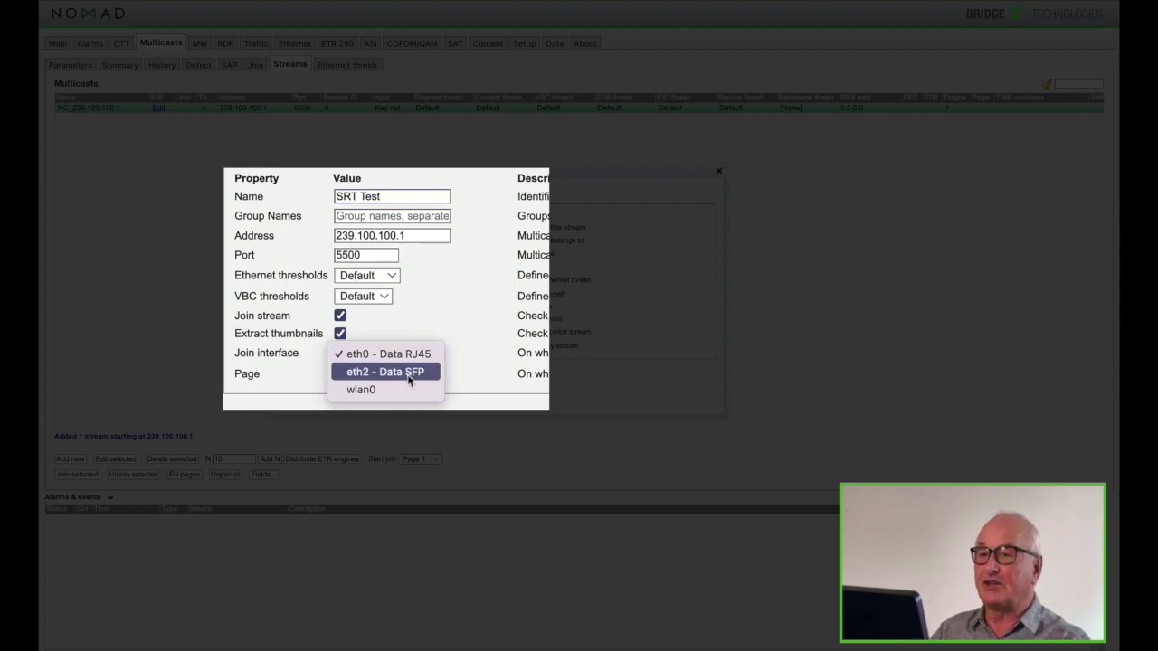
click(408, 378)
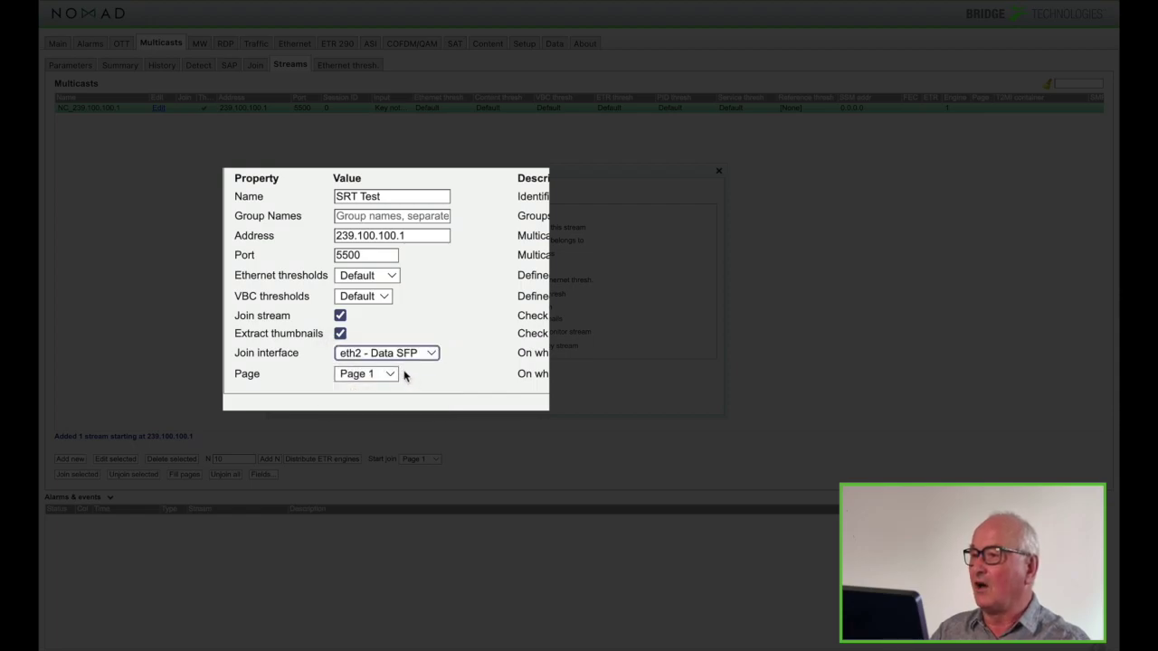
click(416, 355)
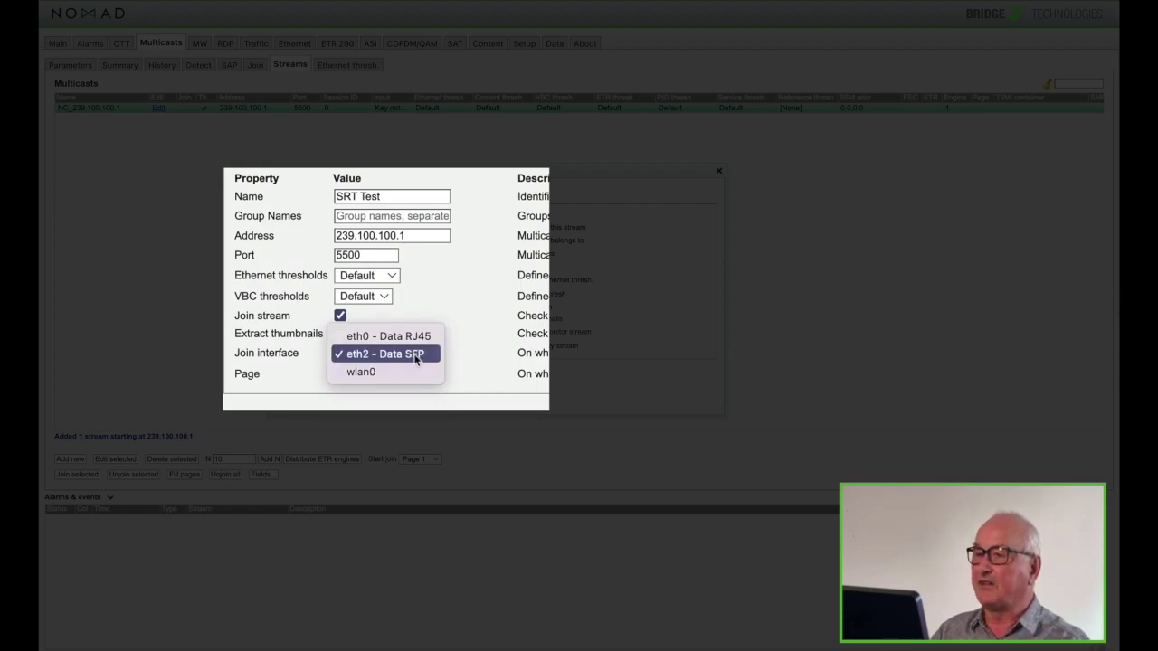
click(423, 335)
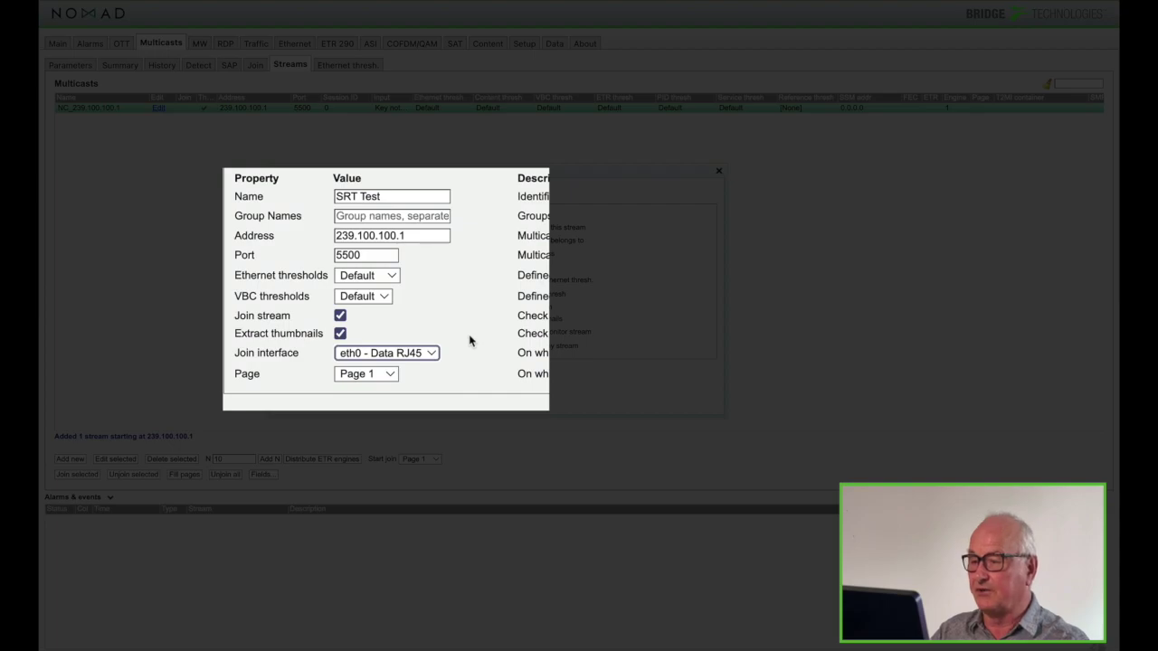
click(431, 354)
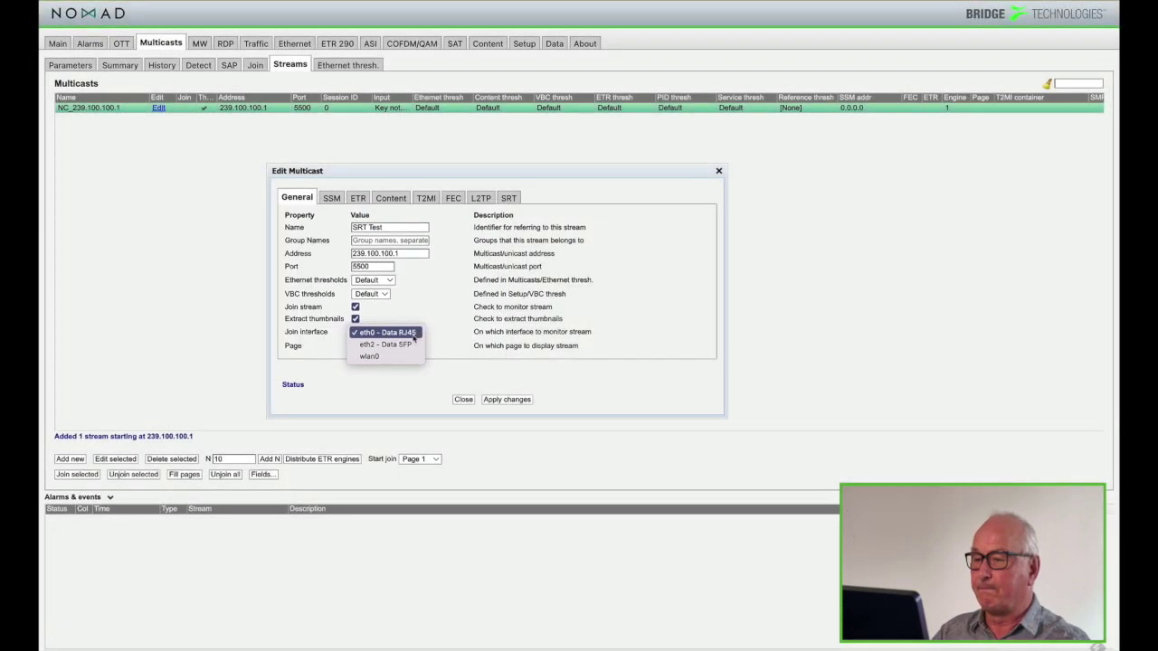
click(415, 334)
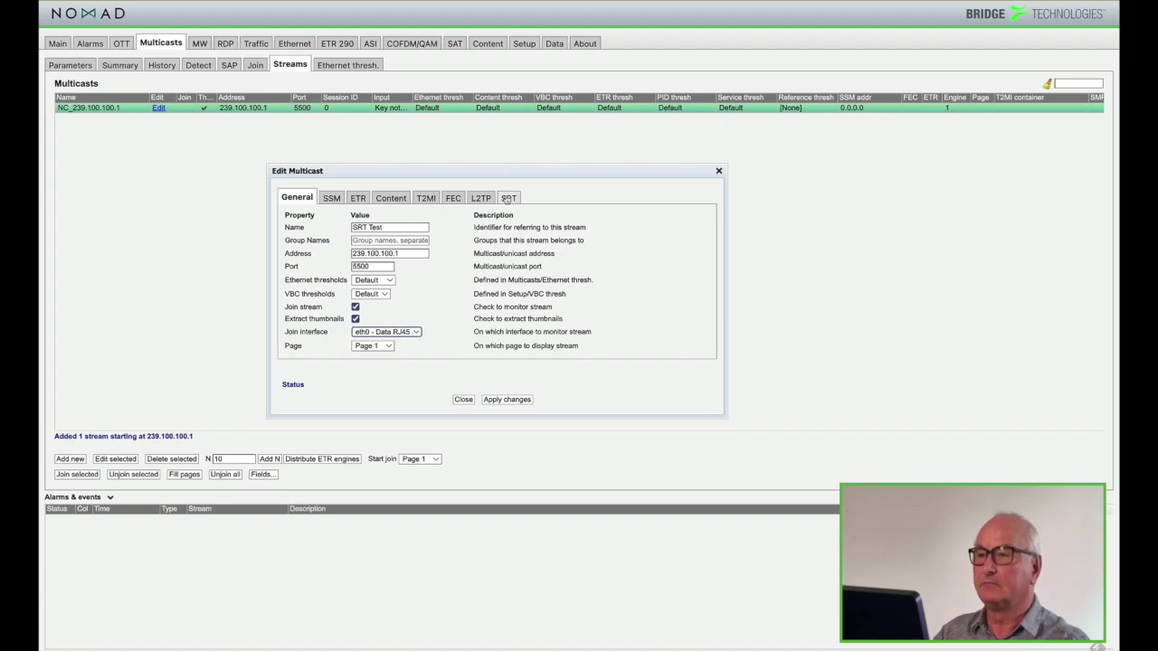
click(507, 198)
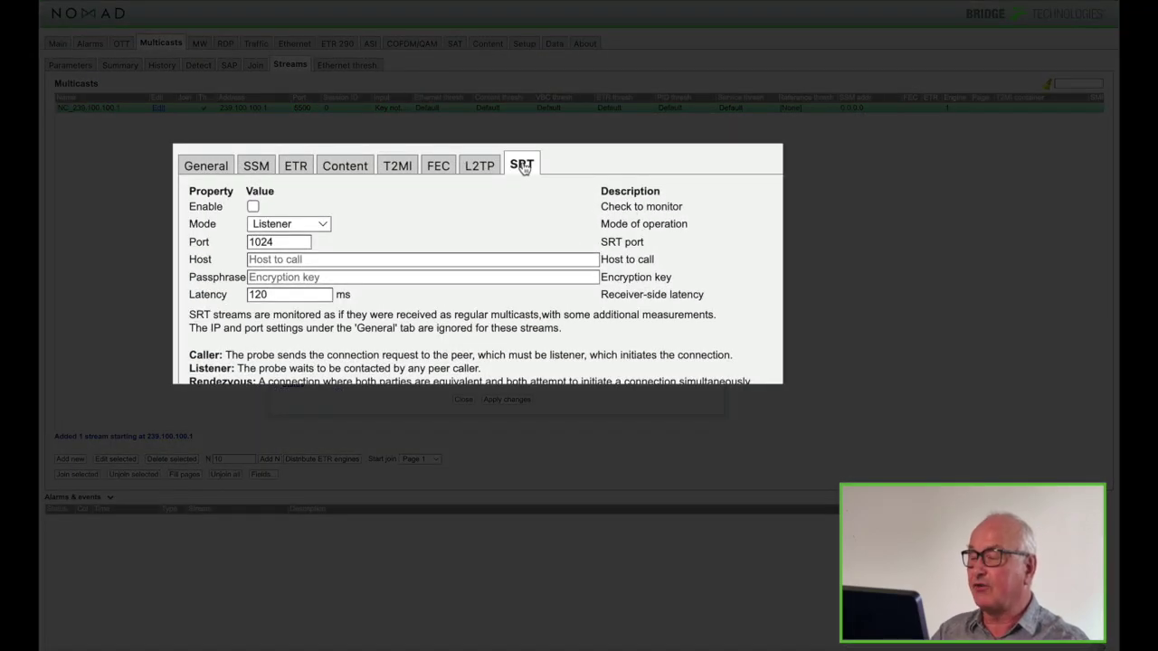
Enable SRT in Listener mode on port 1024, checking the Host and Latency fields
click(253, 207)
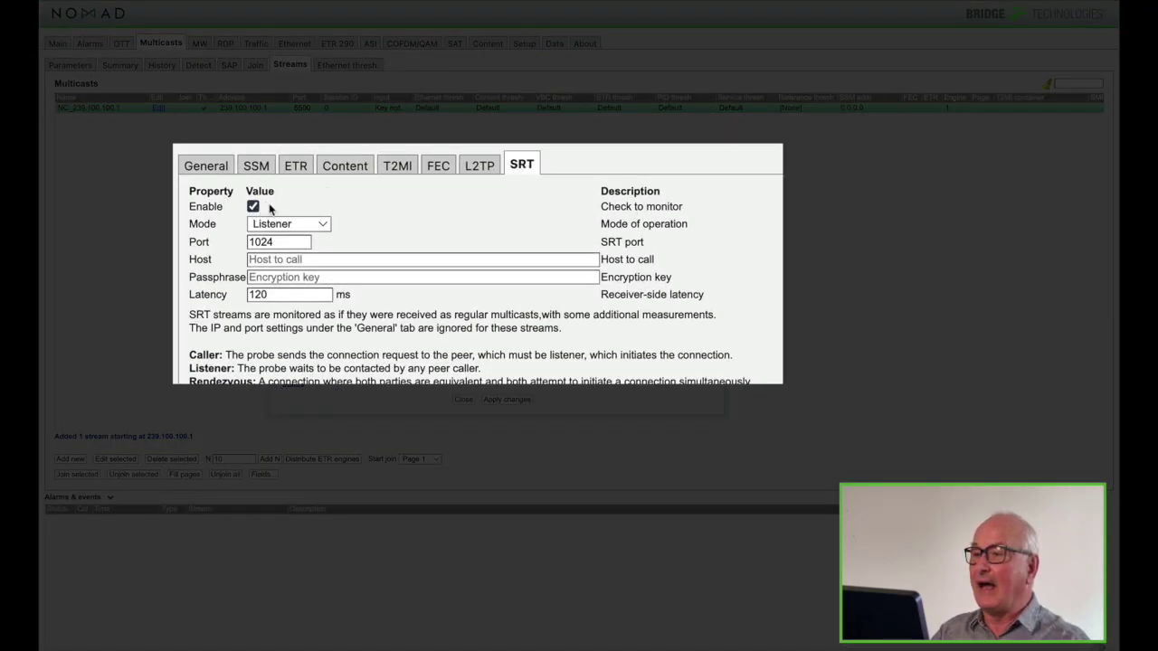
click(323, 225)
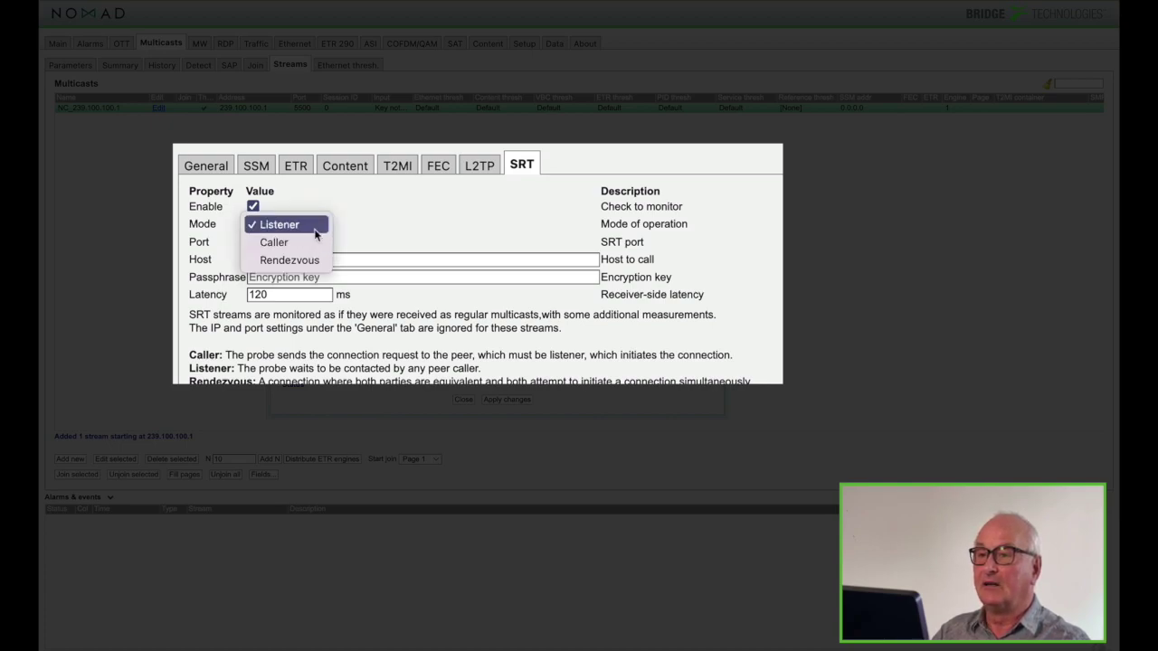
click(314, 225)
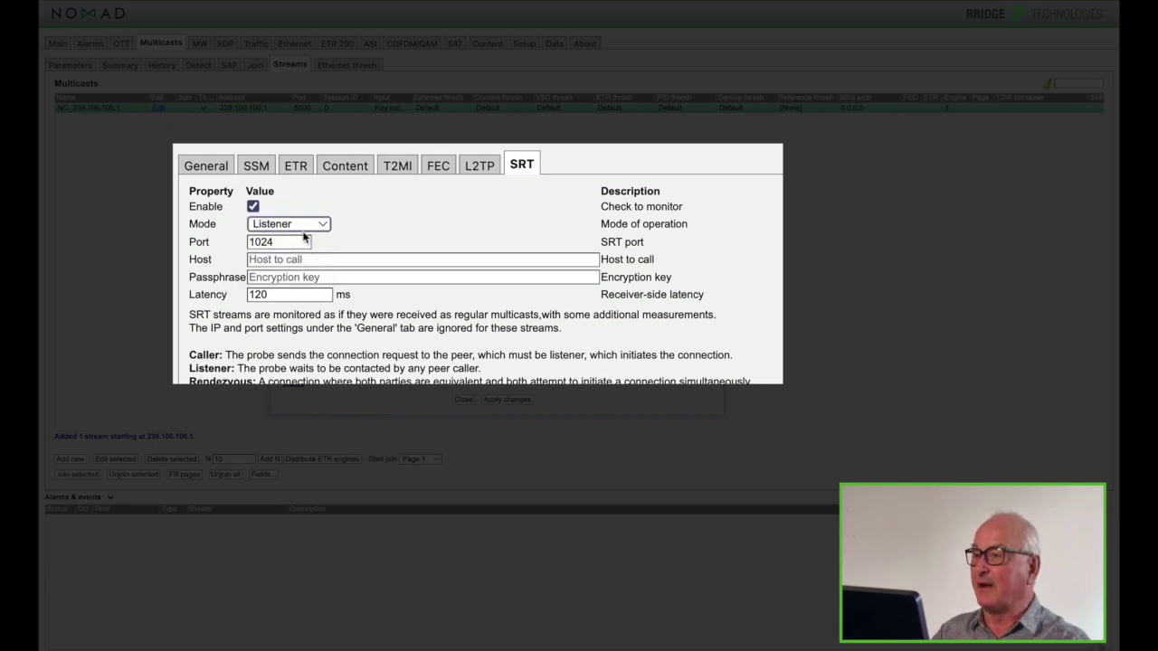
double_click(281, 243)
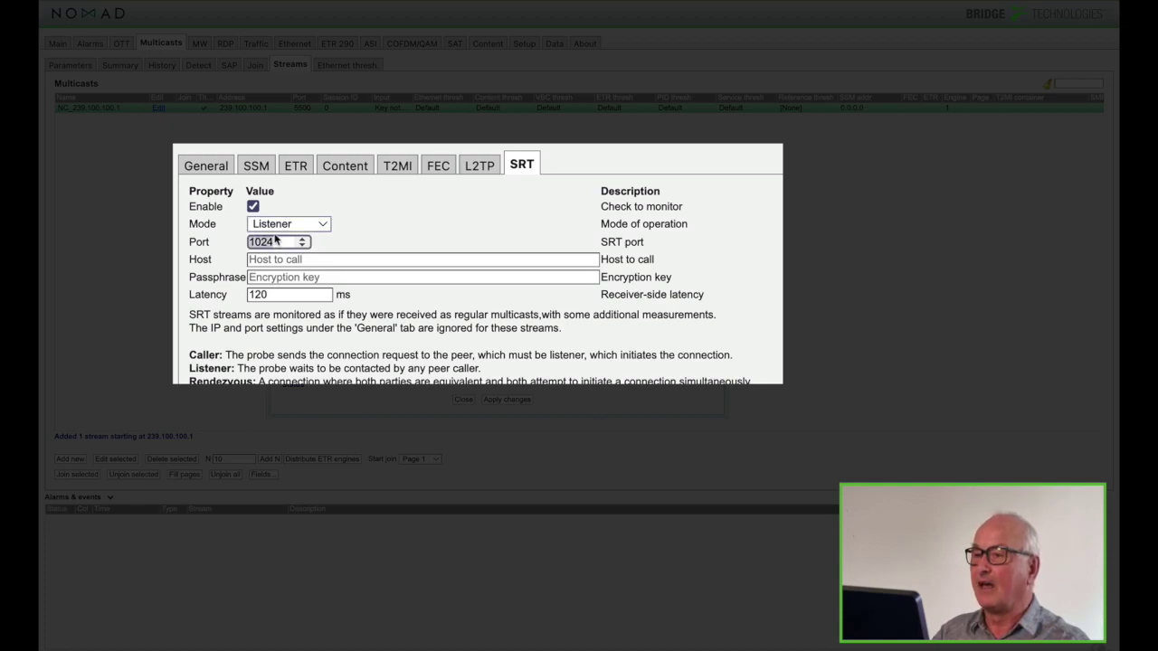
click(361, 260)
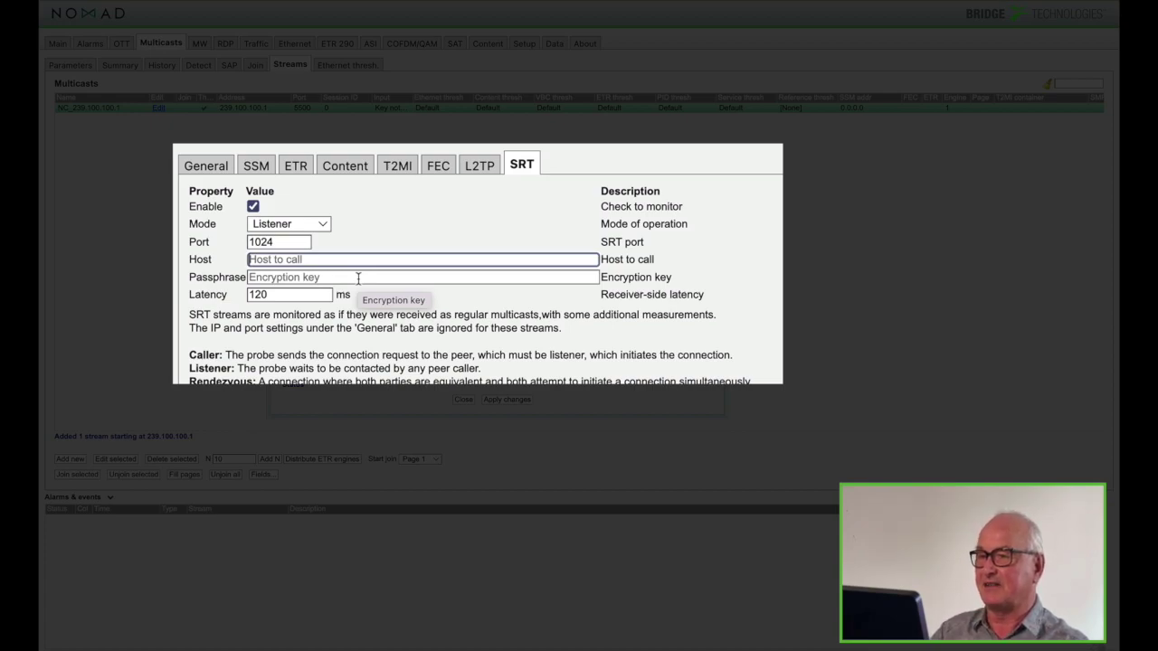
click(287, 295)
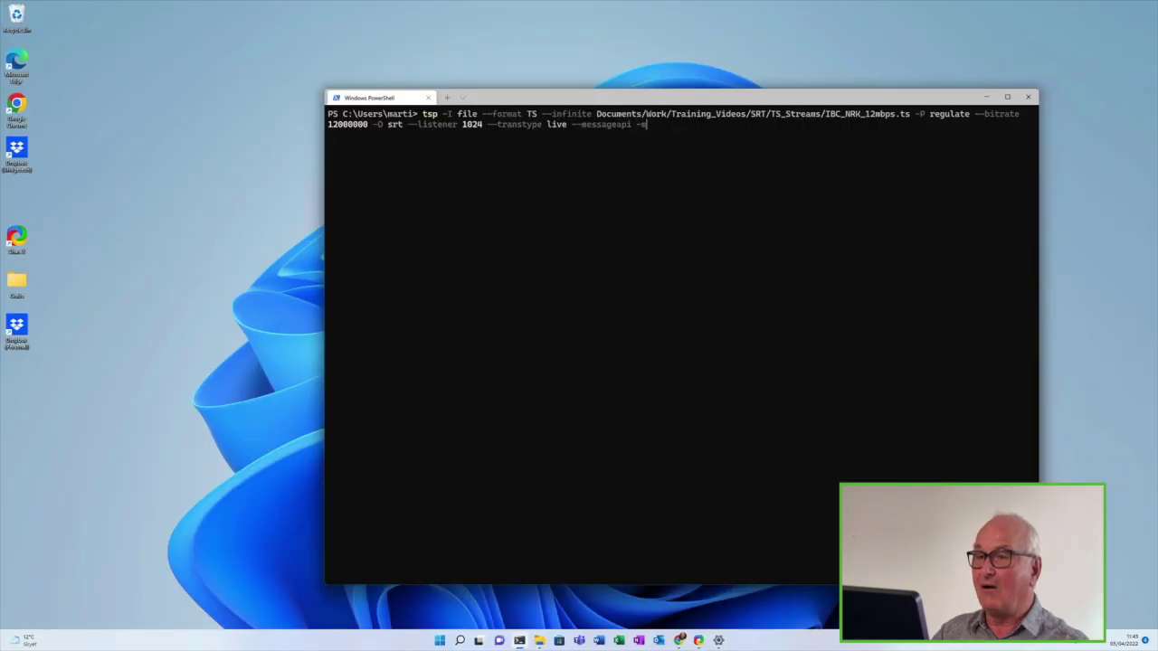
Apply the SRT settings, then clear PowerShell with cls and recall the tsp caller command
key(Up)
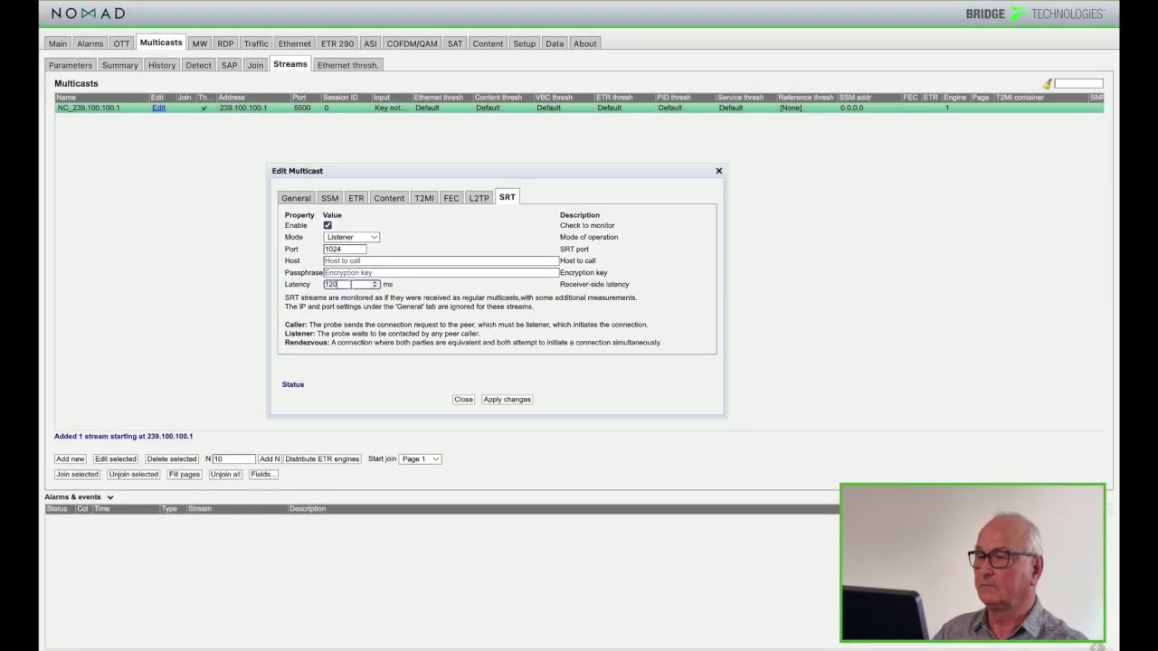
click(507, 398)
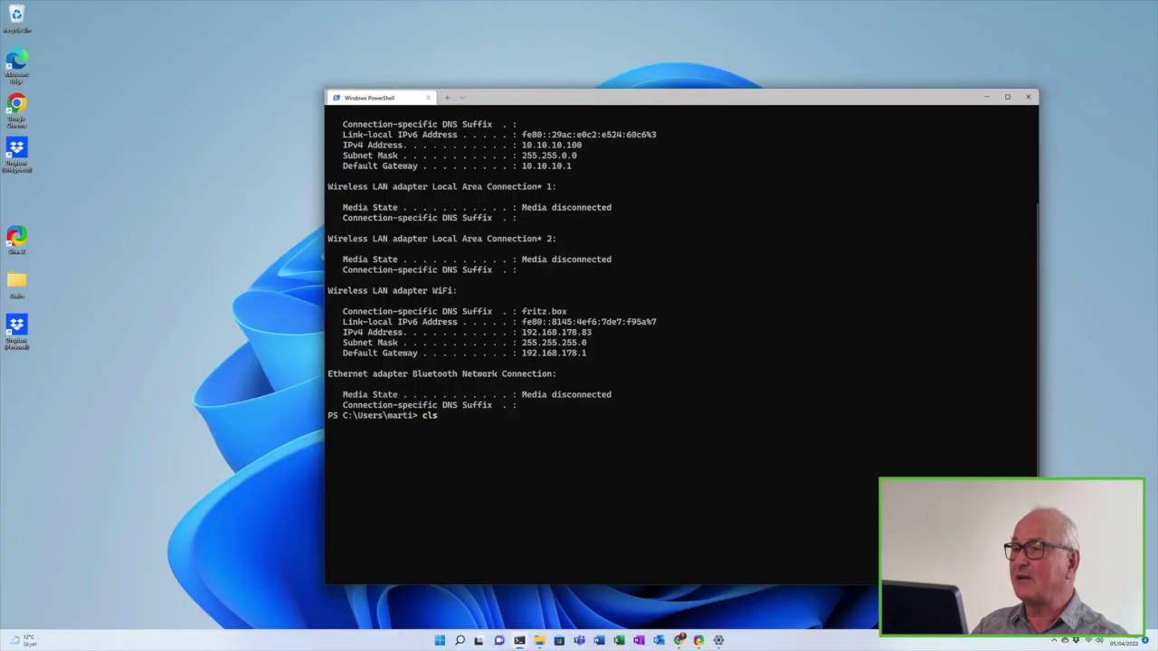
text(cls)
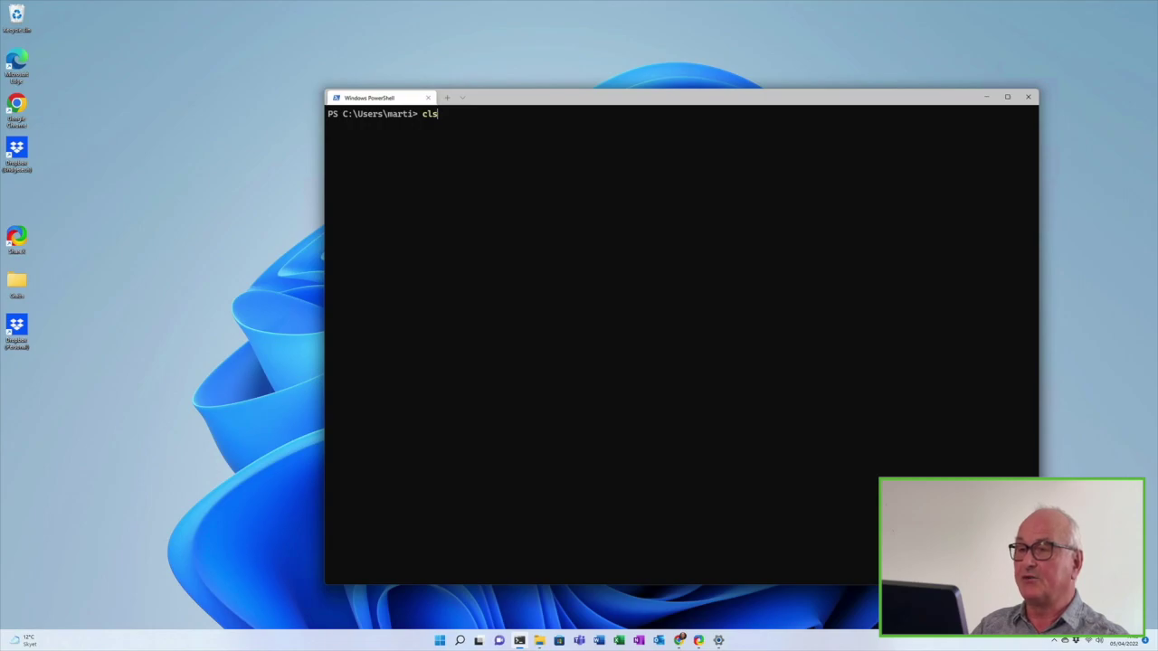
key(Up)
key(Up)
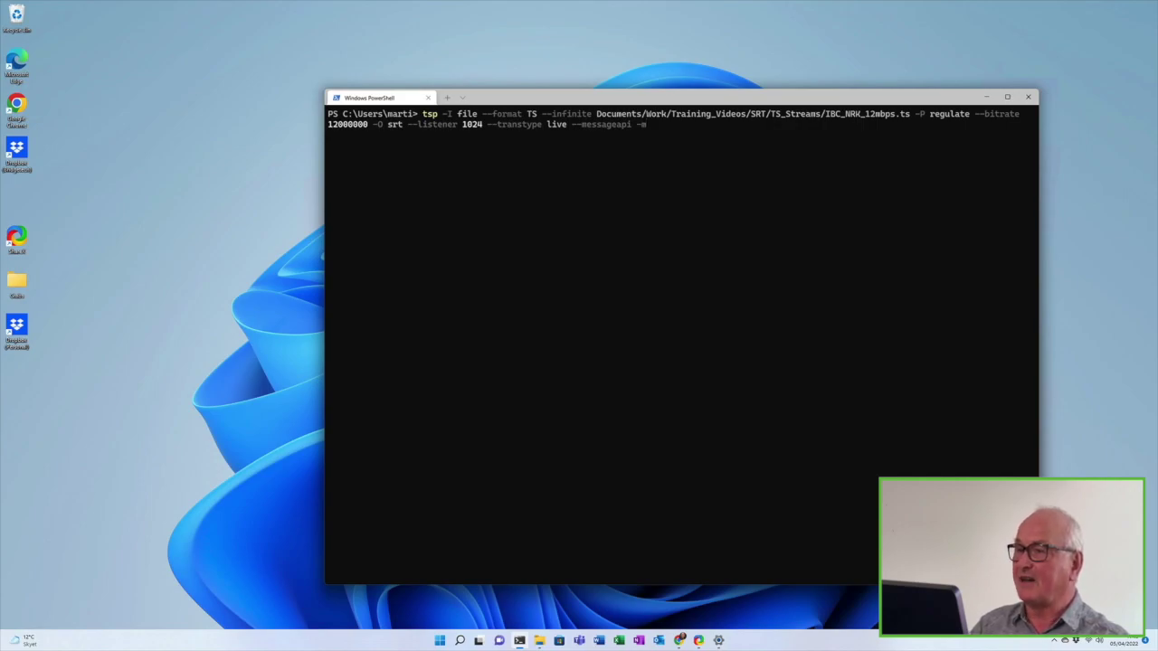
key(Up)
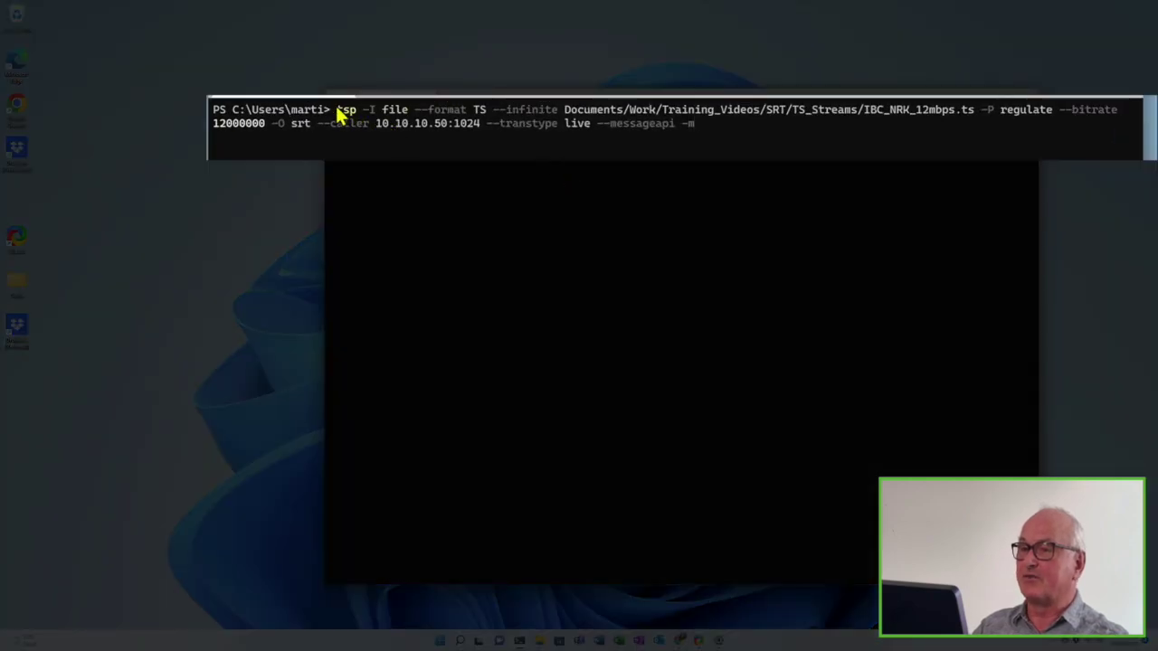
Run the tsp command sending IBC_NRK_12mbps.ts as SRT caller to 10.10.10.50:1024
drag(338, 110, 310, 129)
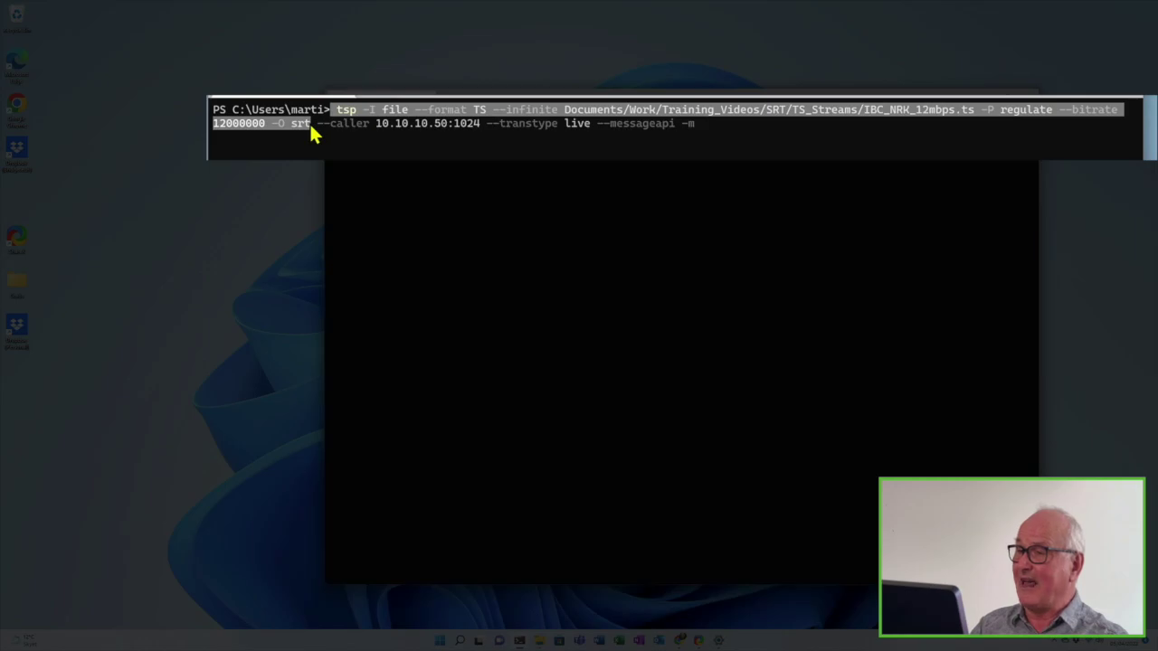
drag(310, 131, 481, 133)
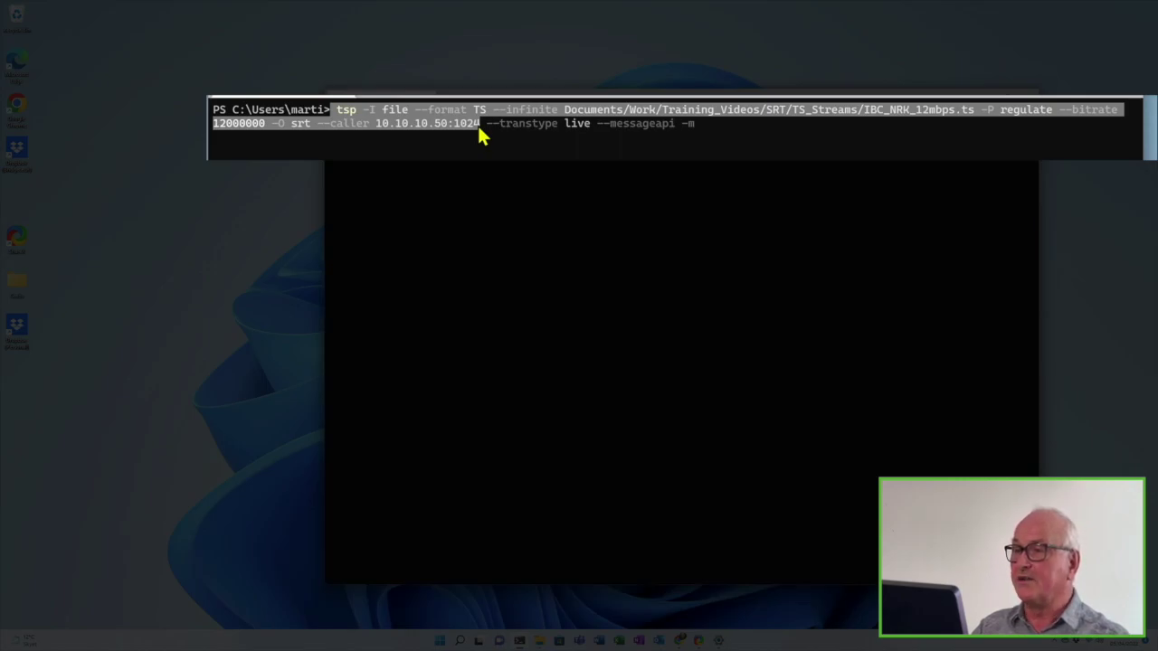
click(517, 143)
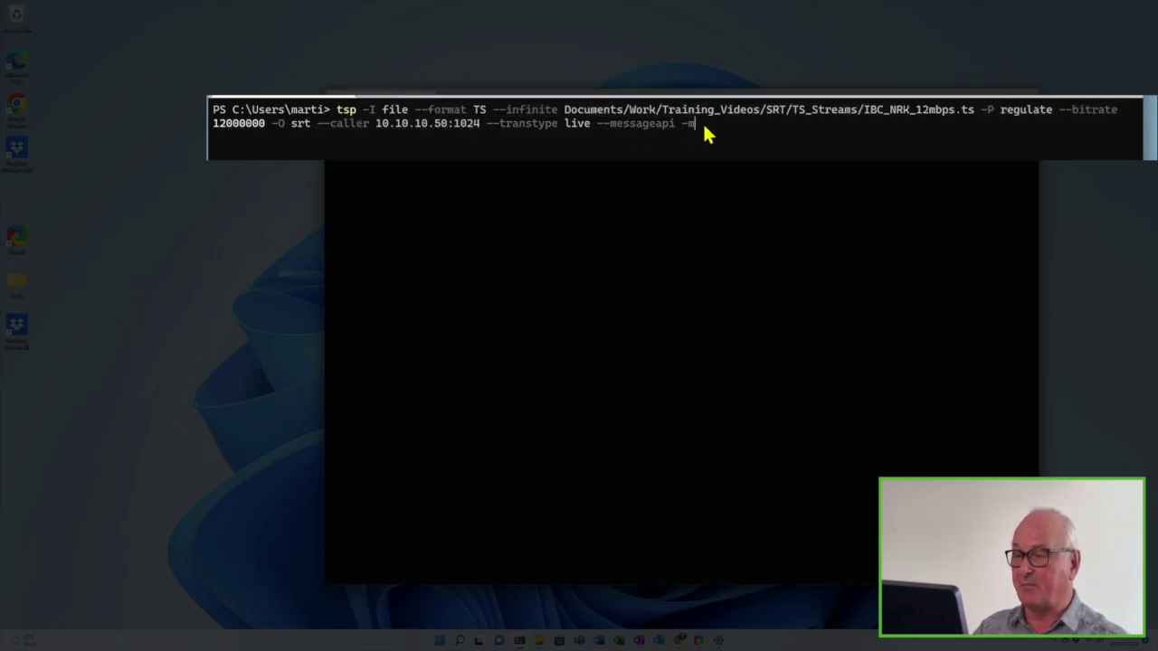
key(Return)
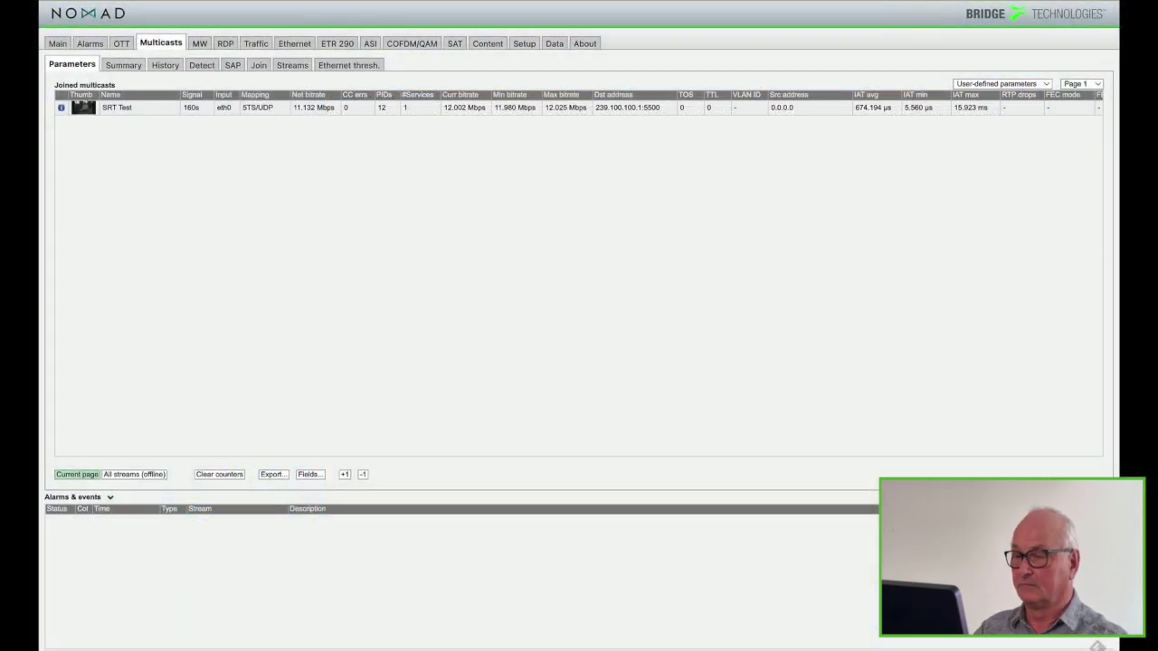
mouse_move(85, 110)
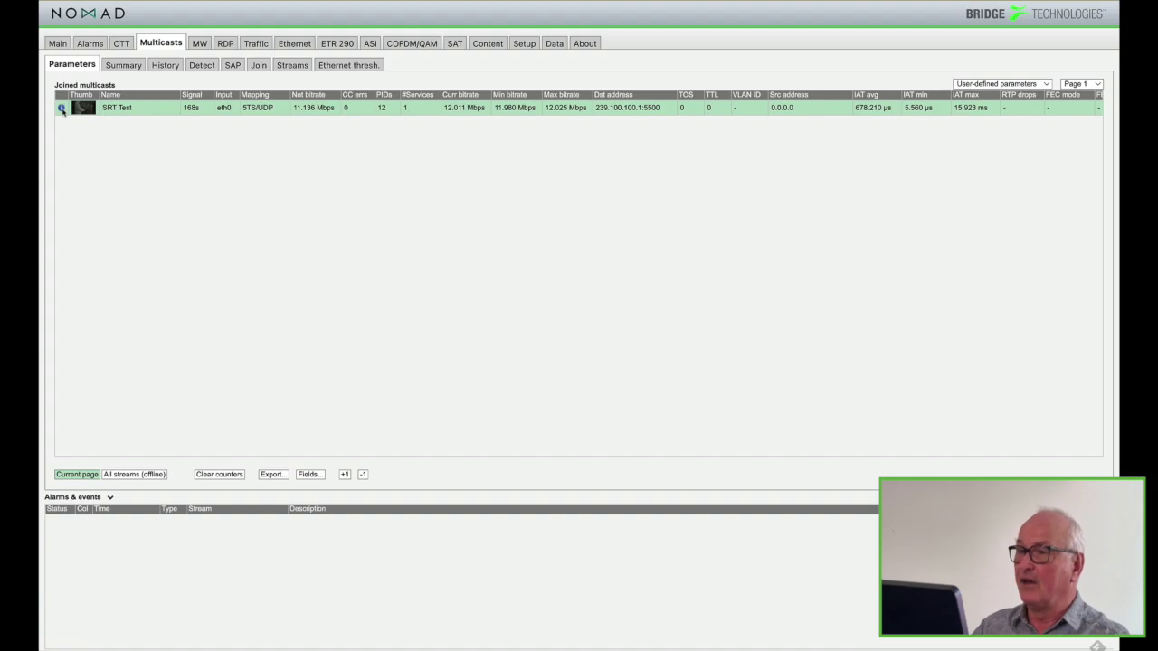
Open SRT Test's detailed monitoring and expand the 1040 NRK2 HD service and Other PIDs
click(61, 108)
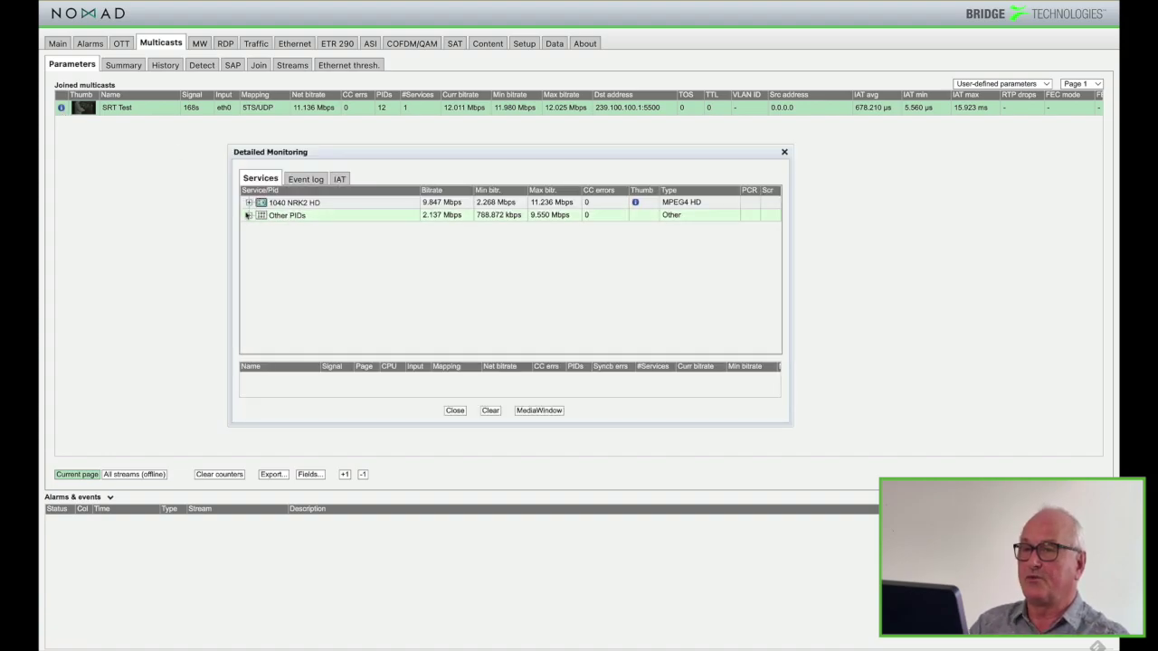
click(248, 203)
click(248, 304)
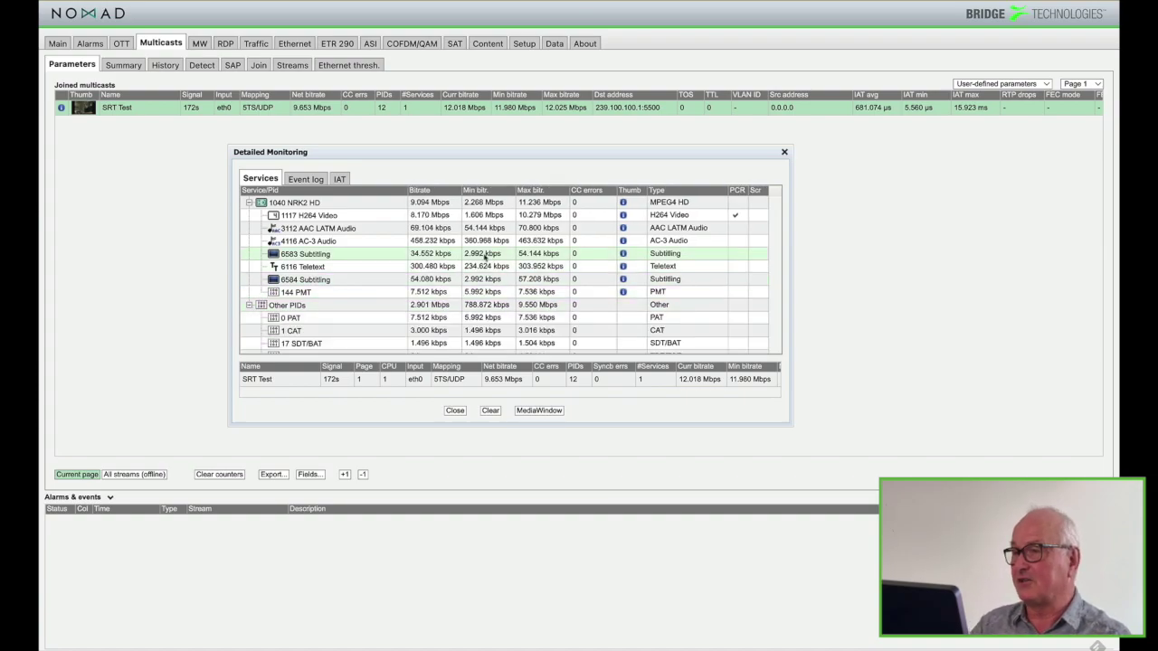
scroll(493, 287, down, 1)
scroll(543, 283, up, 1)
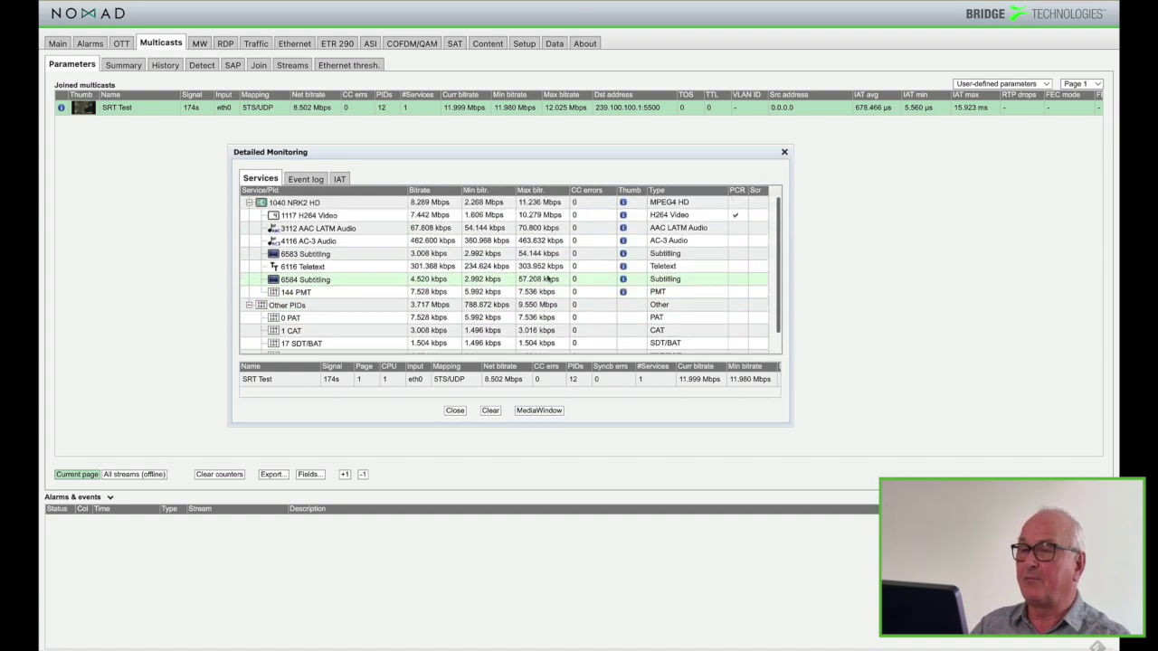
View the NRK2 HD live thumbnail and its video information, then close it
click(622, 203)
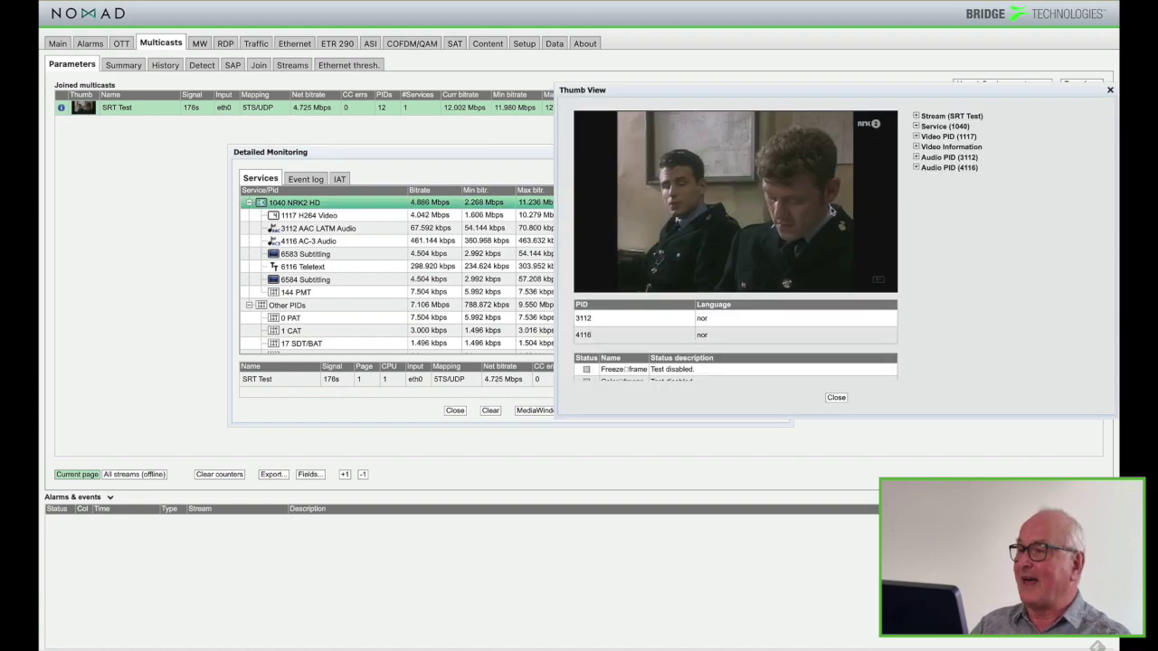
click(915, 148)
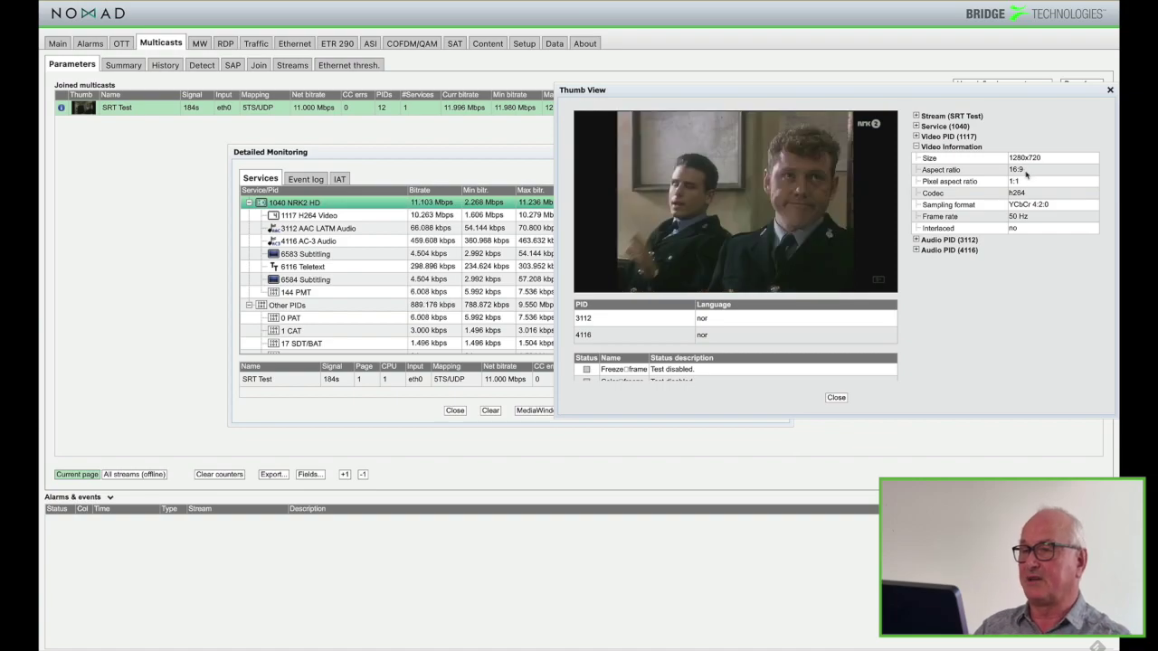
click(1110, 90)
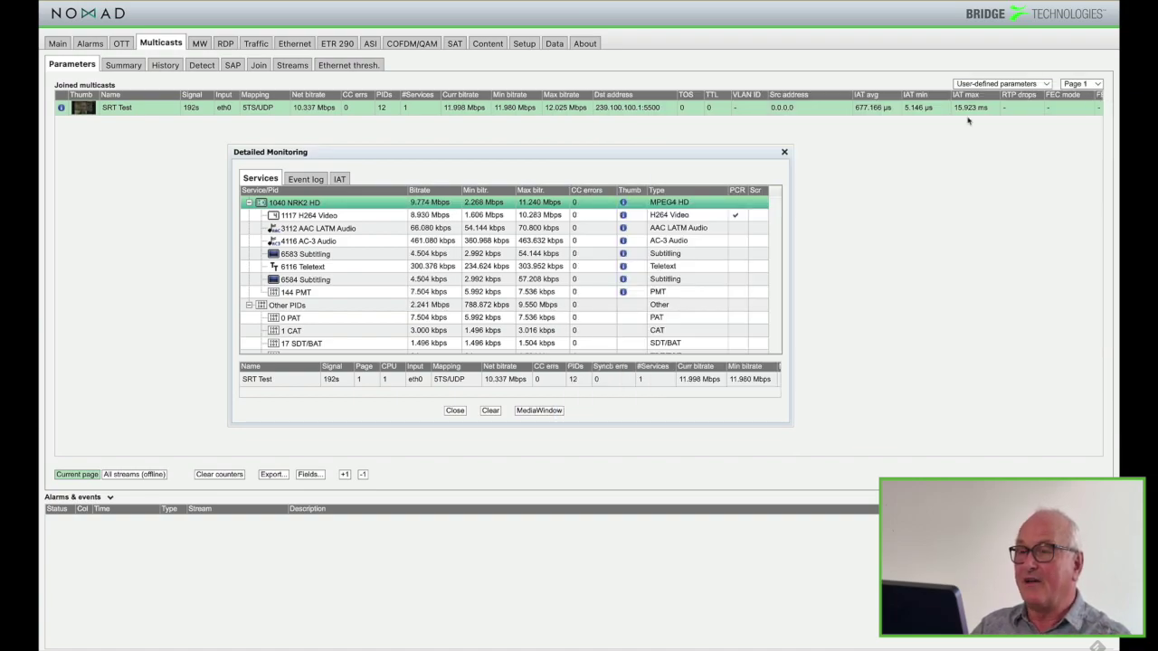
Scroll the stream table right to reveal RTT, Retransmits, Dropped packets and Status columns
scroll(543, 383, right, 5)
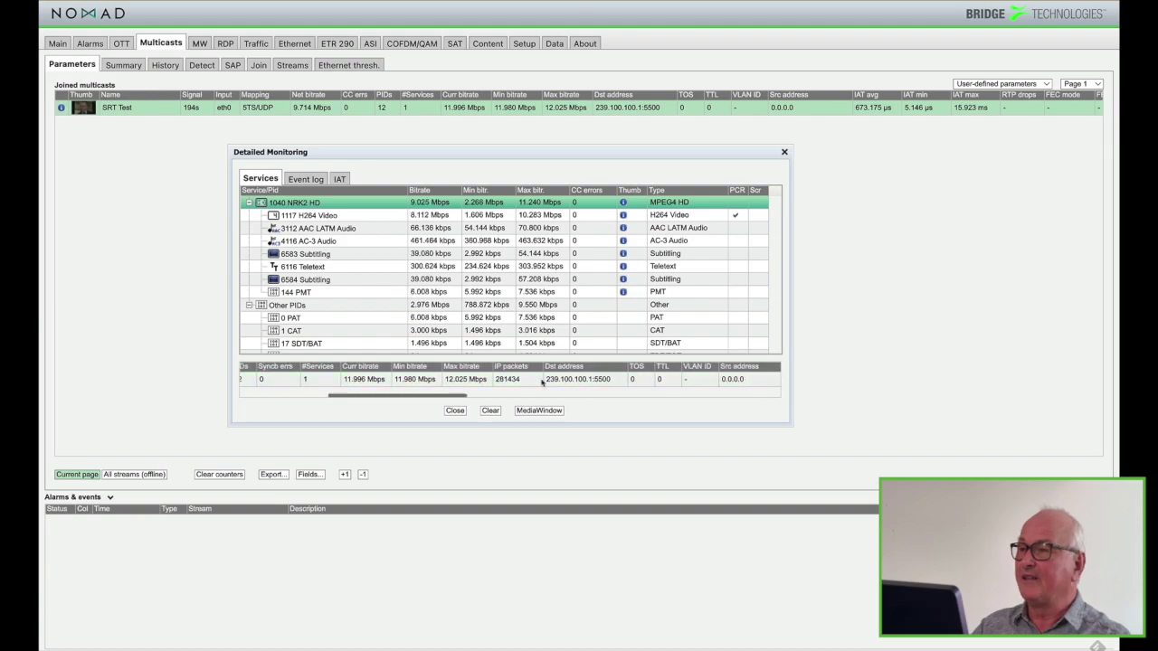
scroll(543, 382, right, 6)
scroll(644, 404, right, 5)
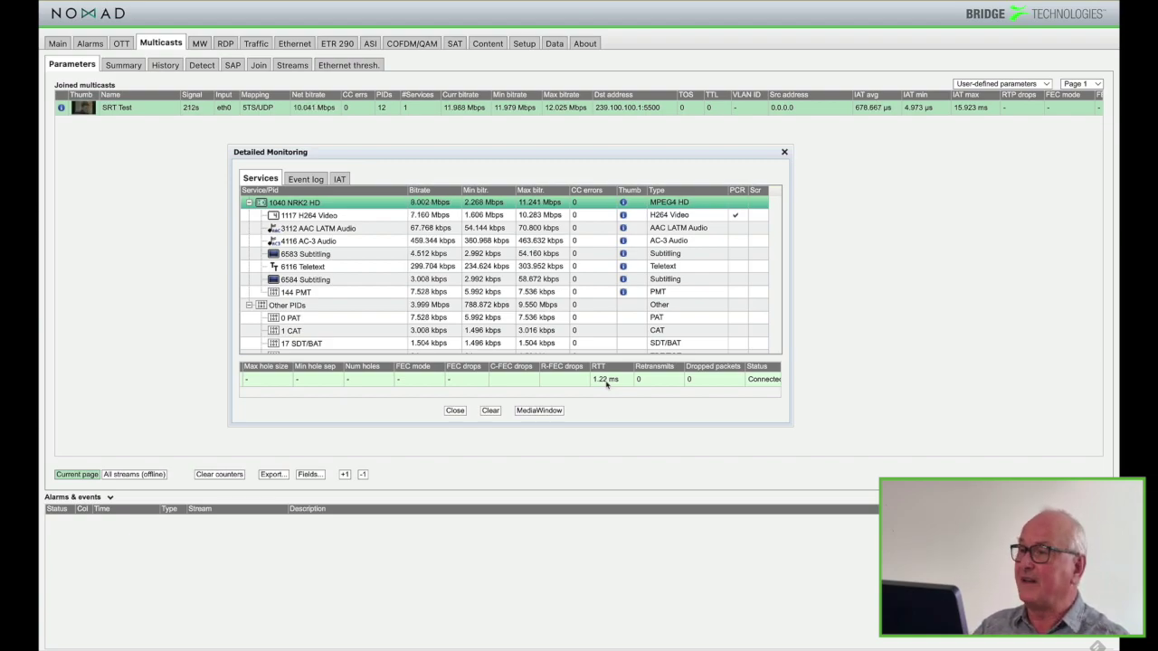
click(197, 45)
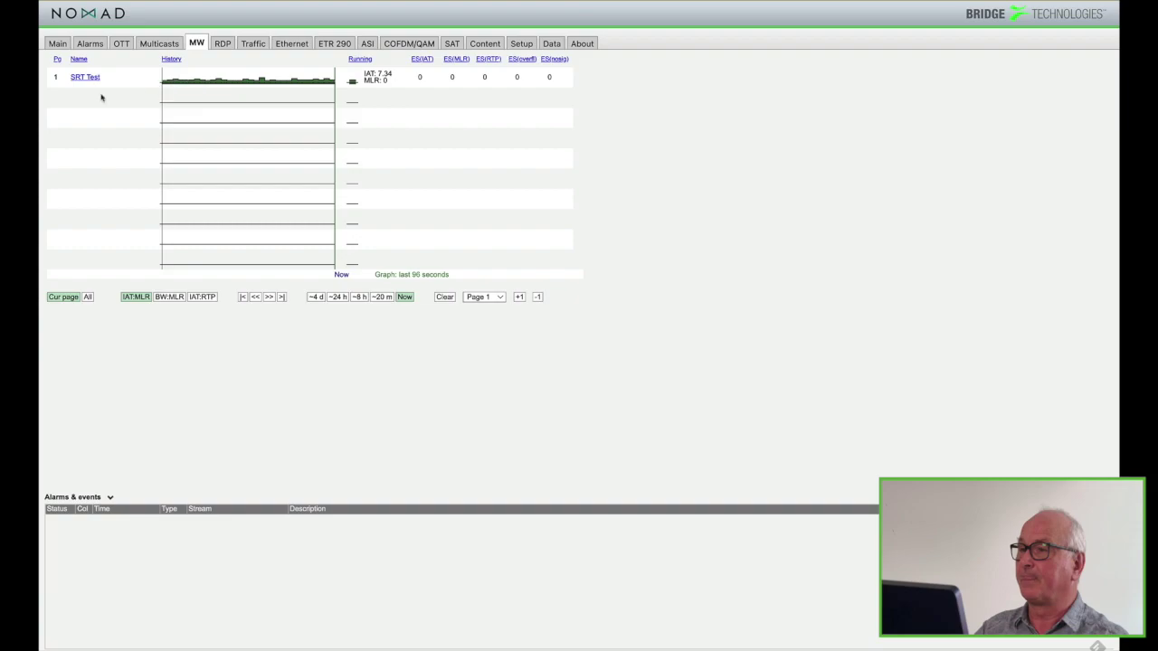
Open and close SRT Test's IAT/MLR history graph, then return to the Multicasts list
click(85, 77)
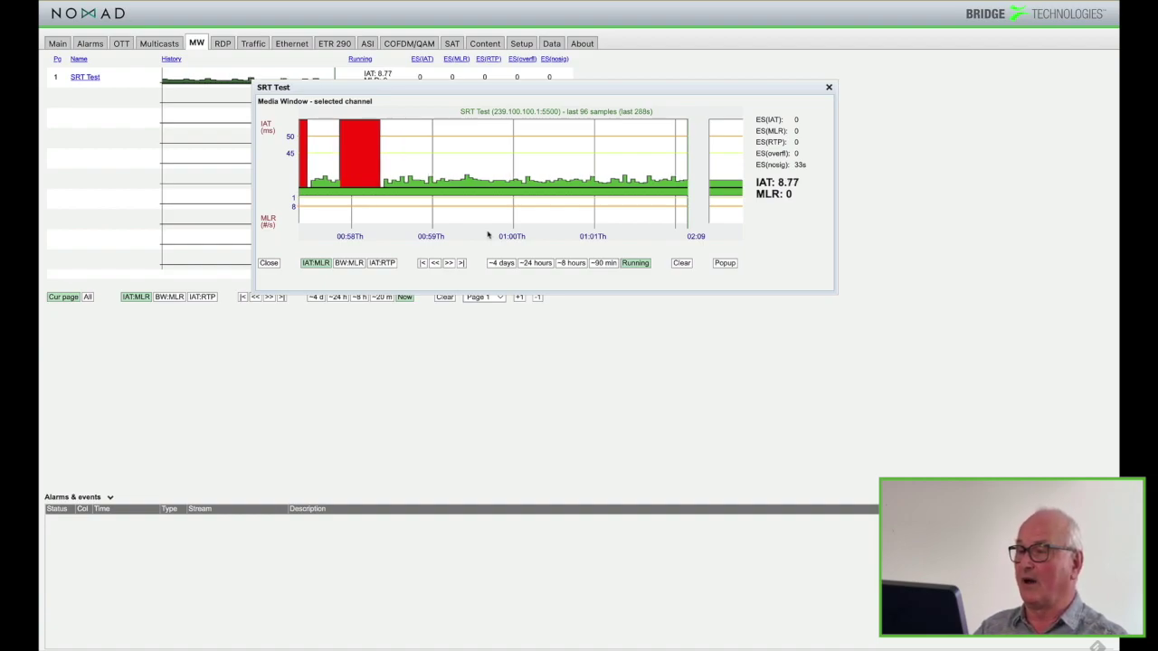
click(829, 87)
click(159, 42)
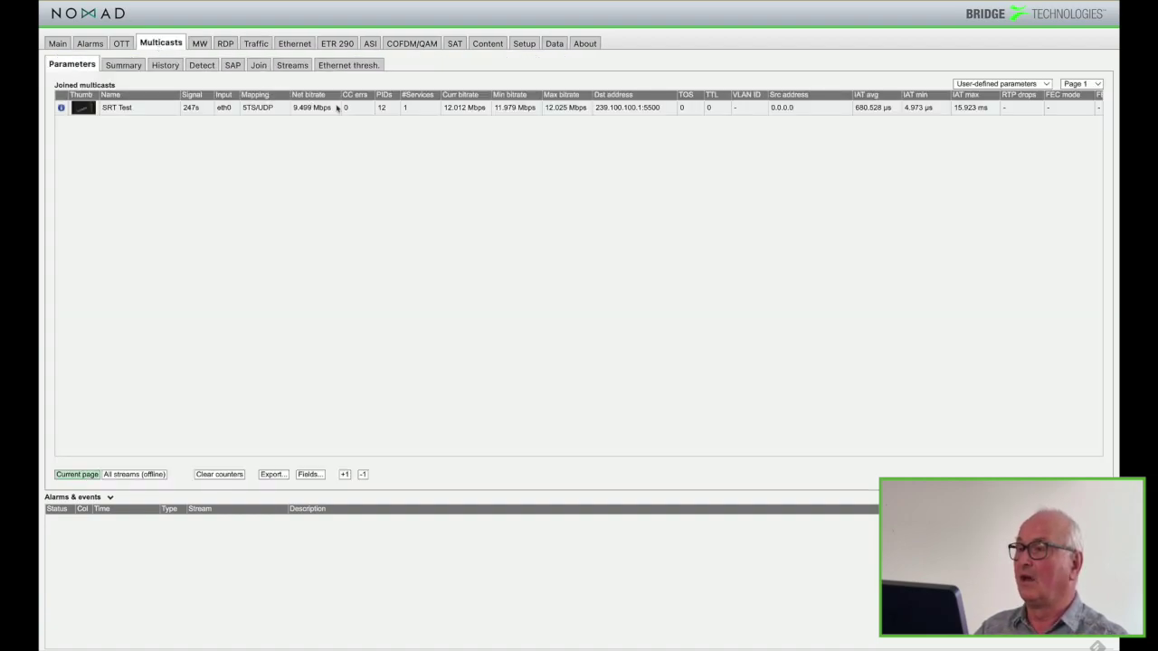
Tick Enable ETR in the SRT Test stream settings, apply the change and close the dialog
click(292, 66)
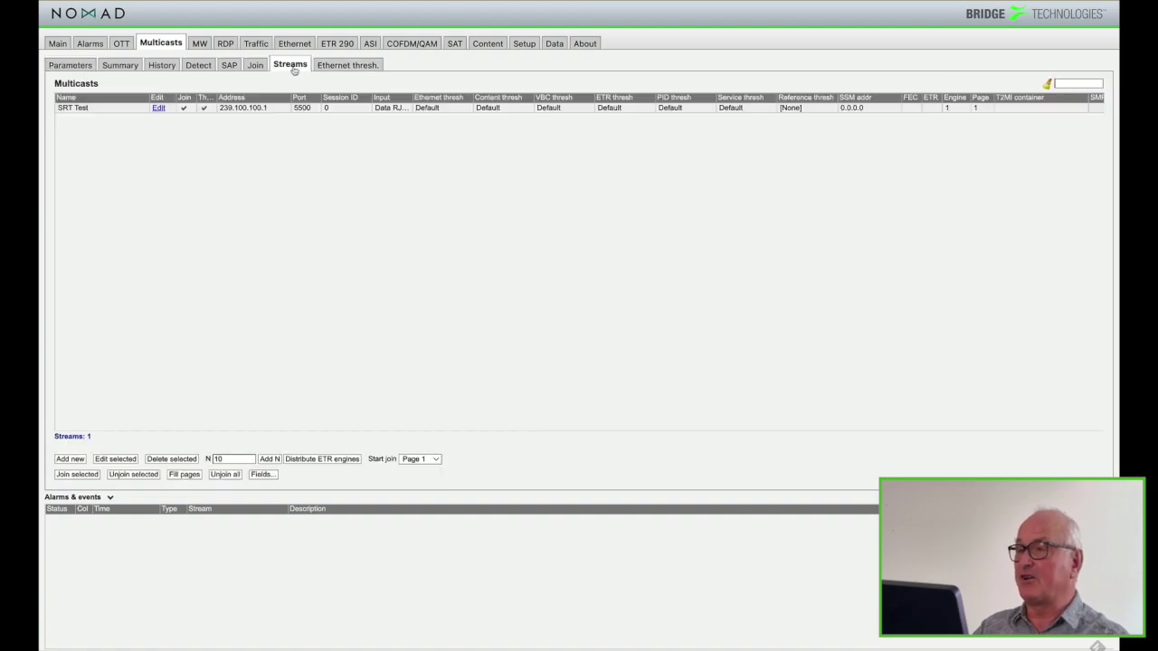
click(158, 108)
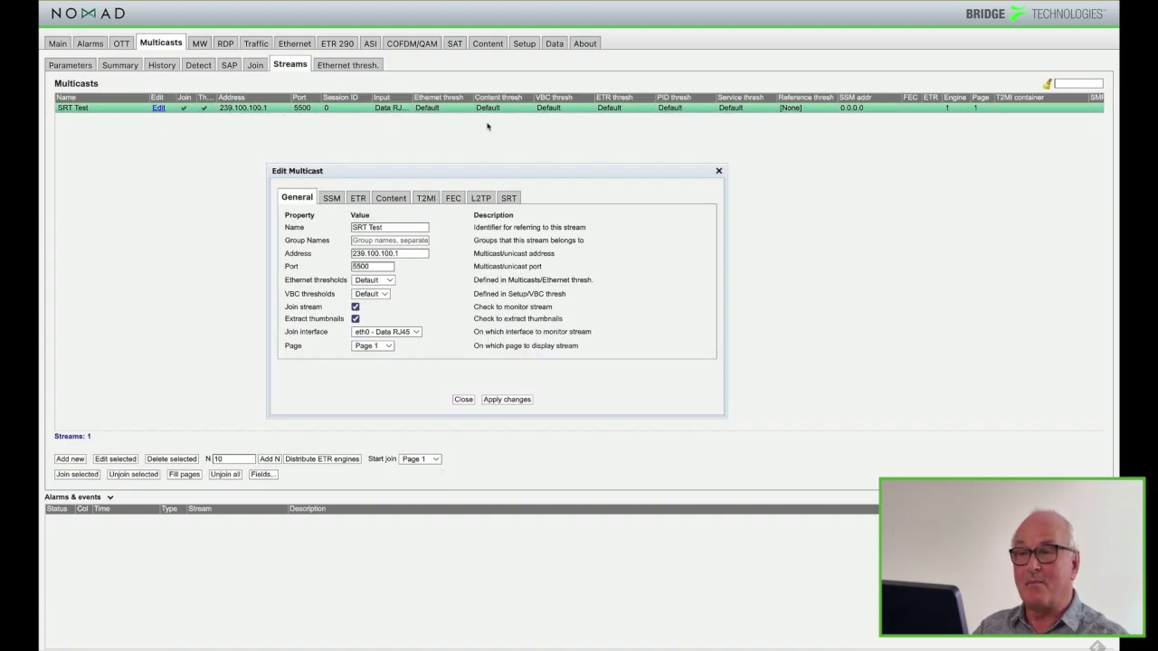
click(358, 198)
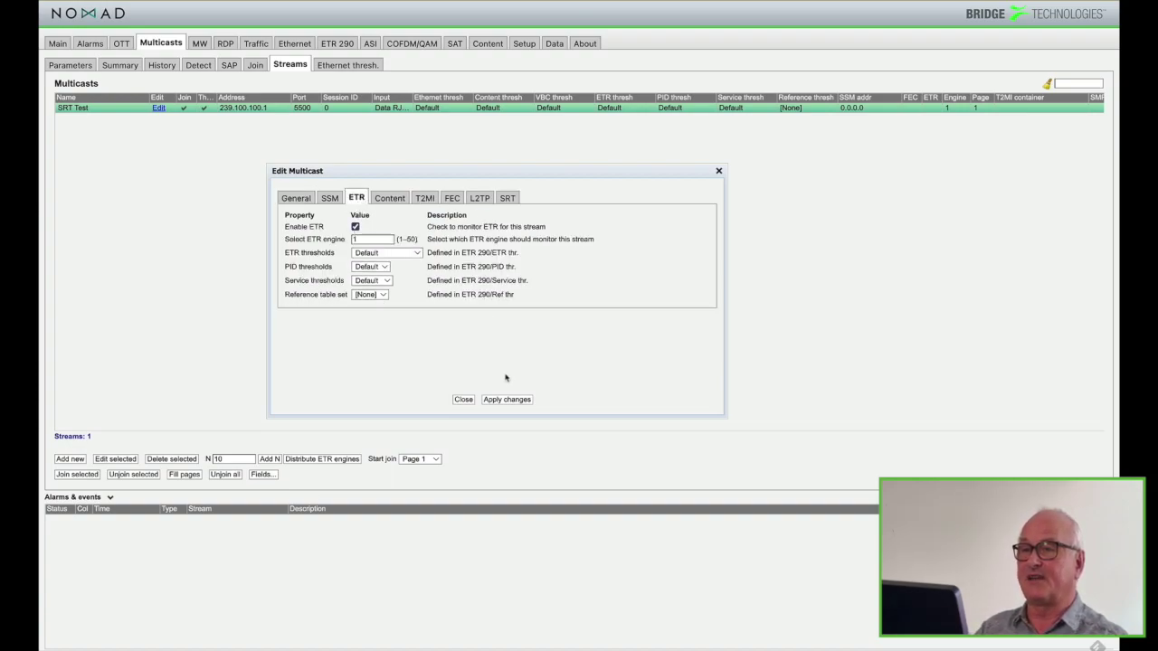
click(515, 399)
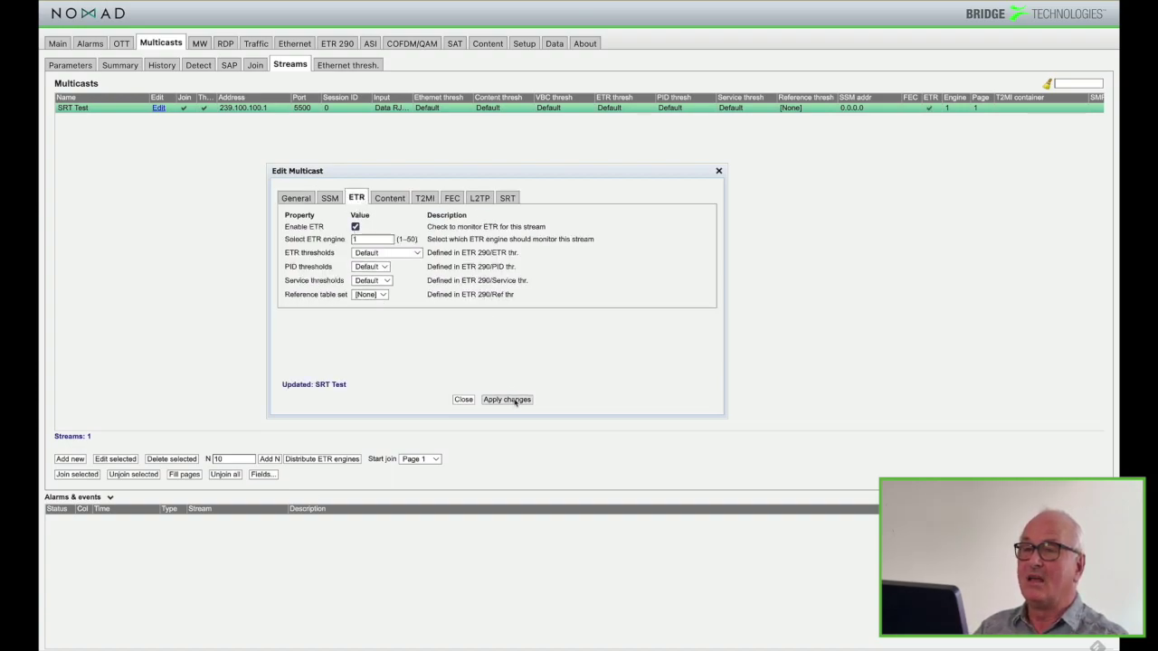
click(461, 398)
Review the ETR 290 checks for the SRT Test stream, then close the stream settings
click(342, 45)
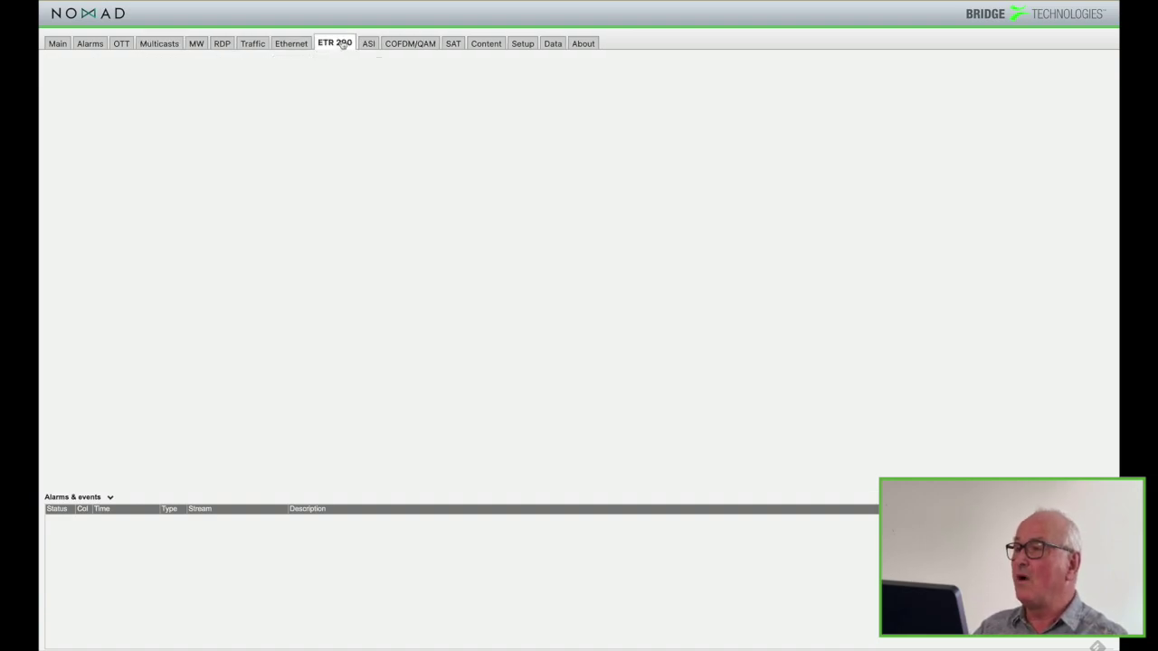
click(221, 128)
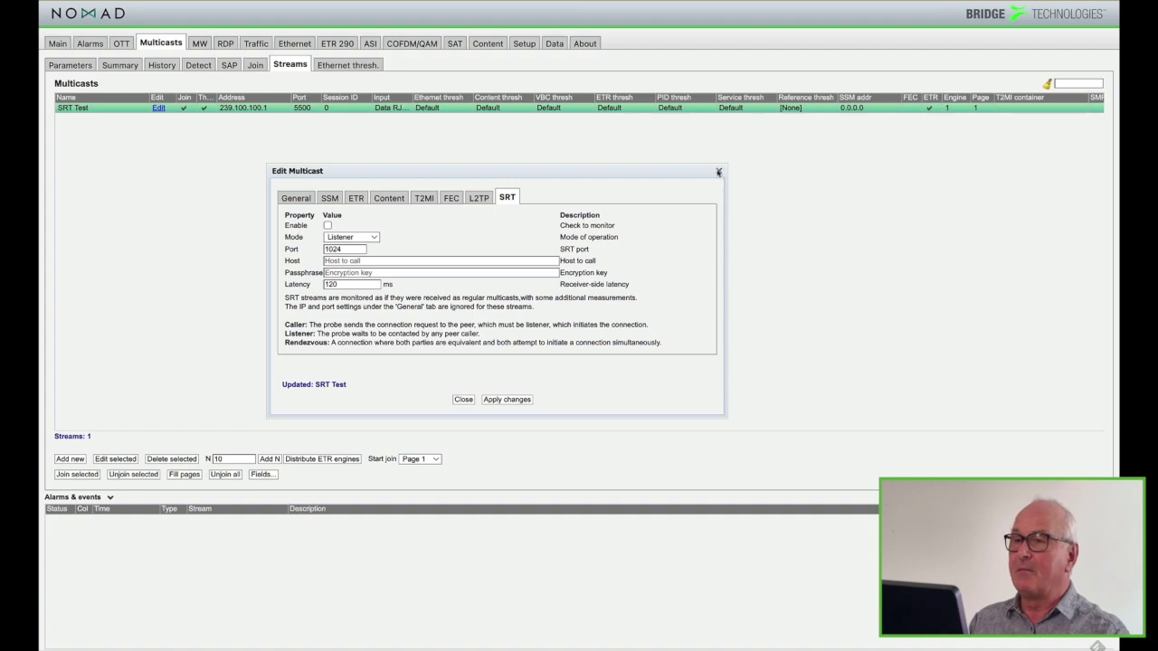
click(721, 174)
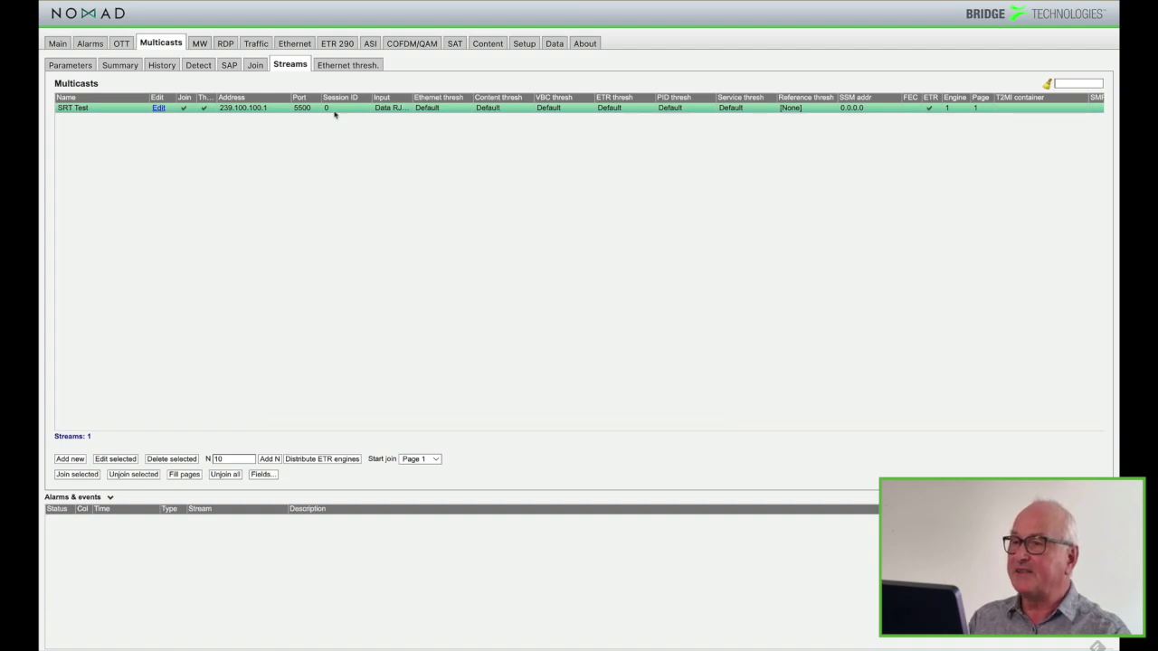
Enter an encryption passphrase in SRT Test's SRT settings, apply it, and close the editor
click(157, 108)
click(349, 273)
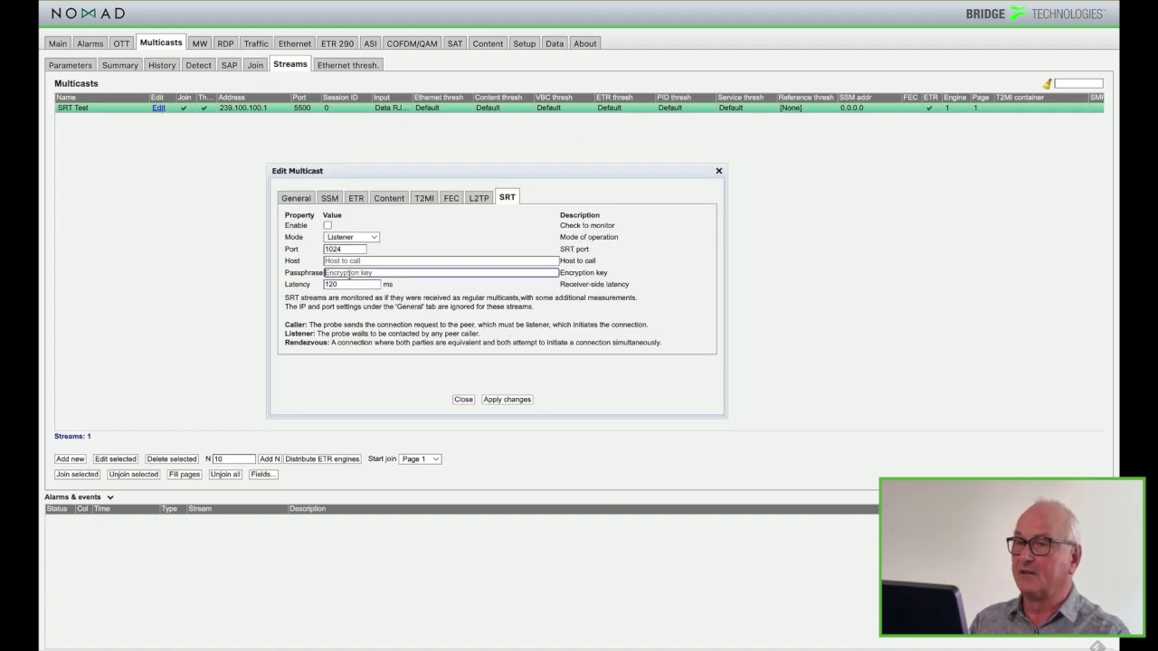
text(this)
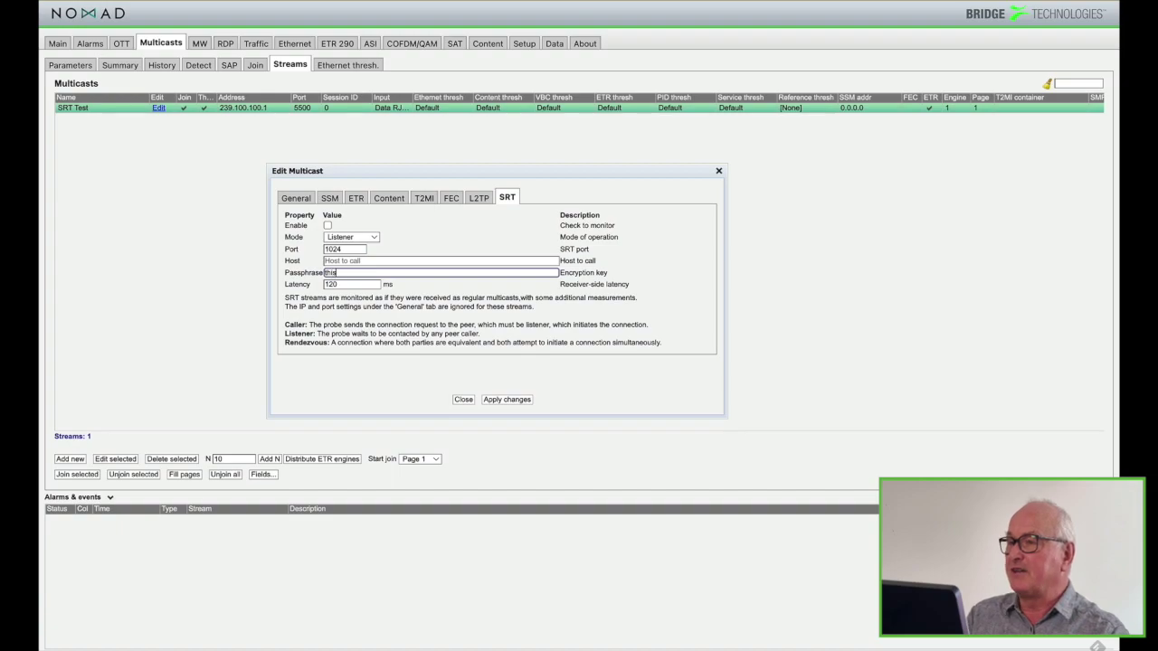
text(isa)
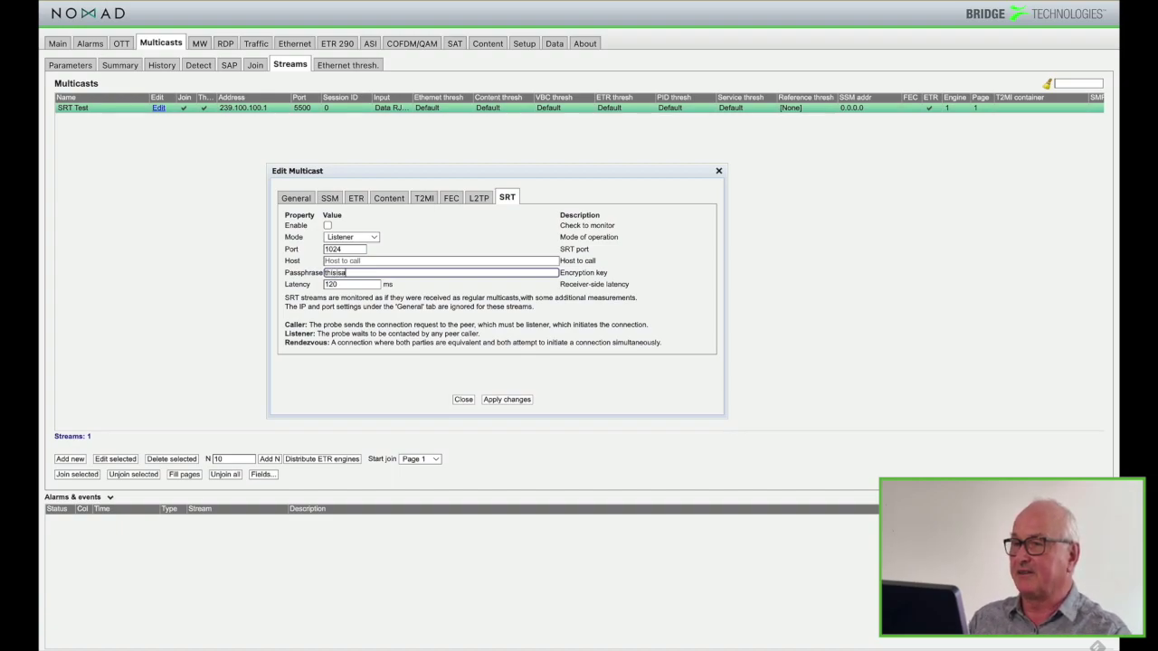
text(password)
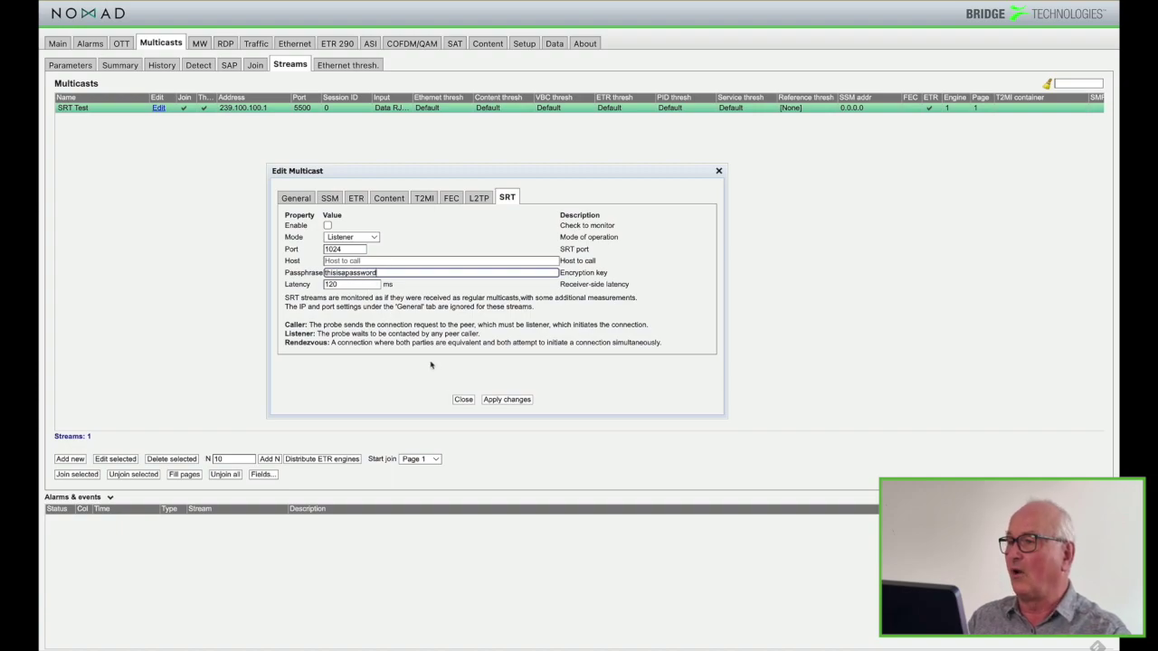
click(504, 400)
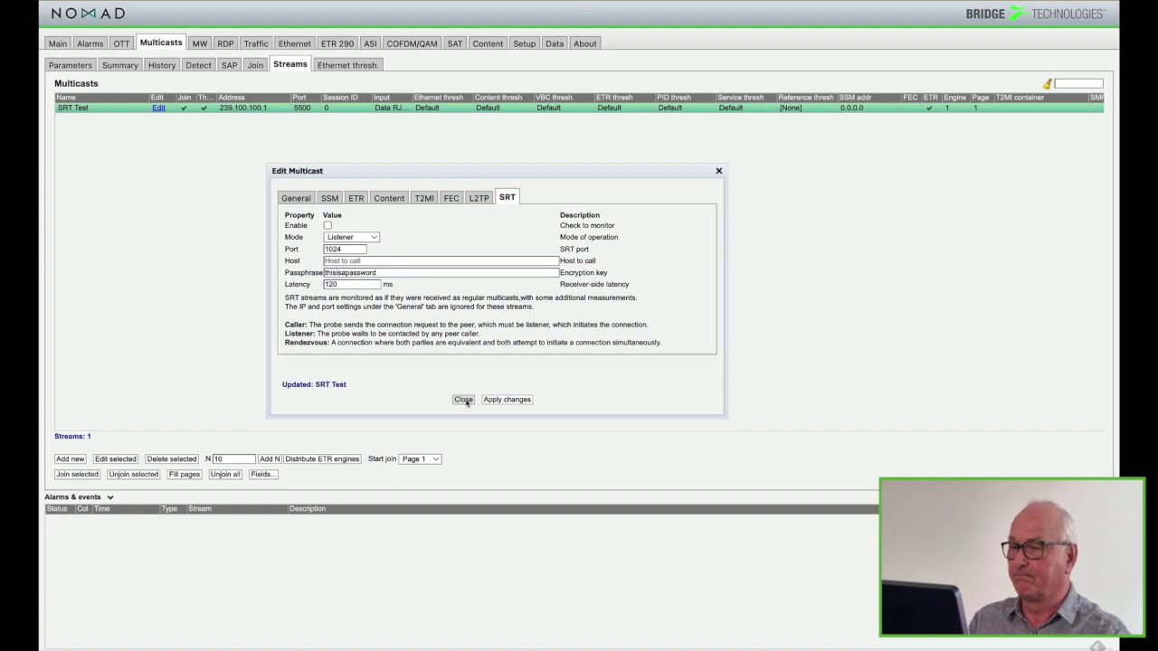
click(462, 400)
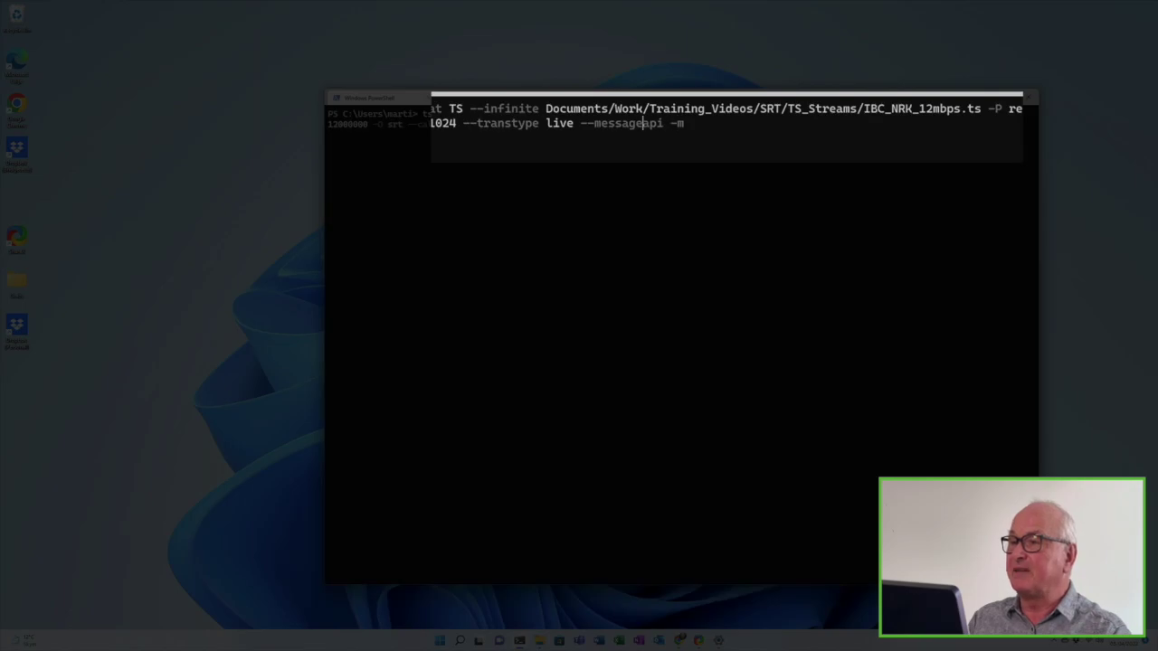
Insert a --passphrase option with the matching quoted password before --messageapi in the tsp command
key(Left)
key(Left)
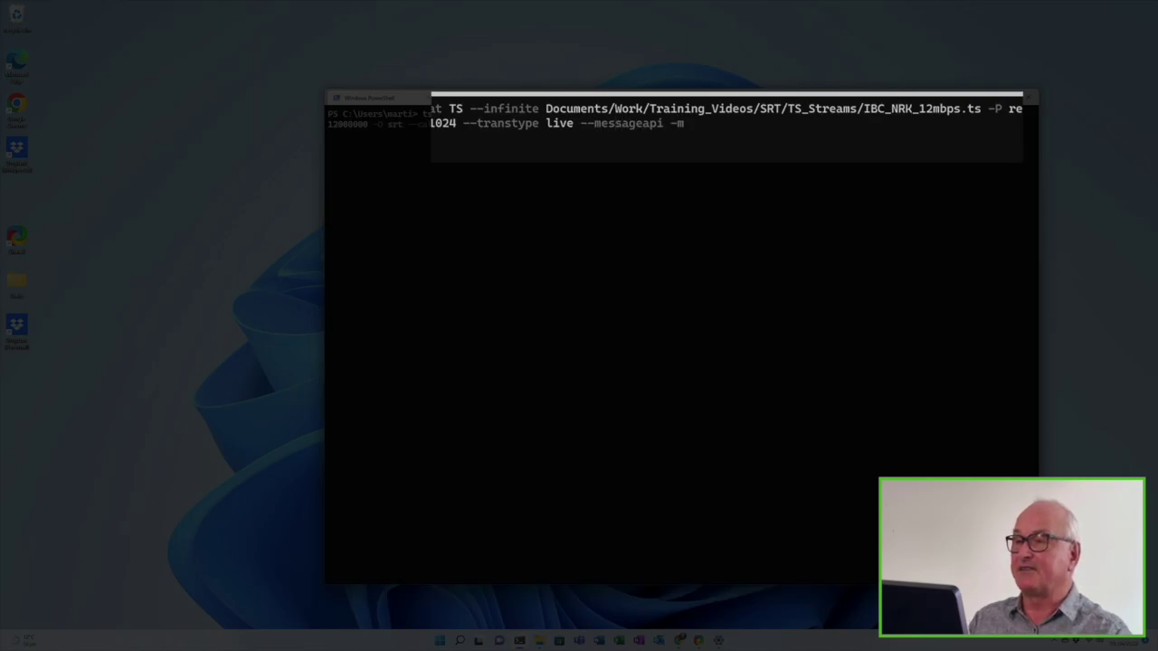
text(--passp)
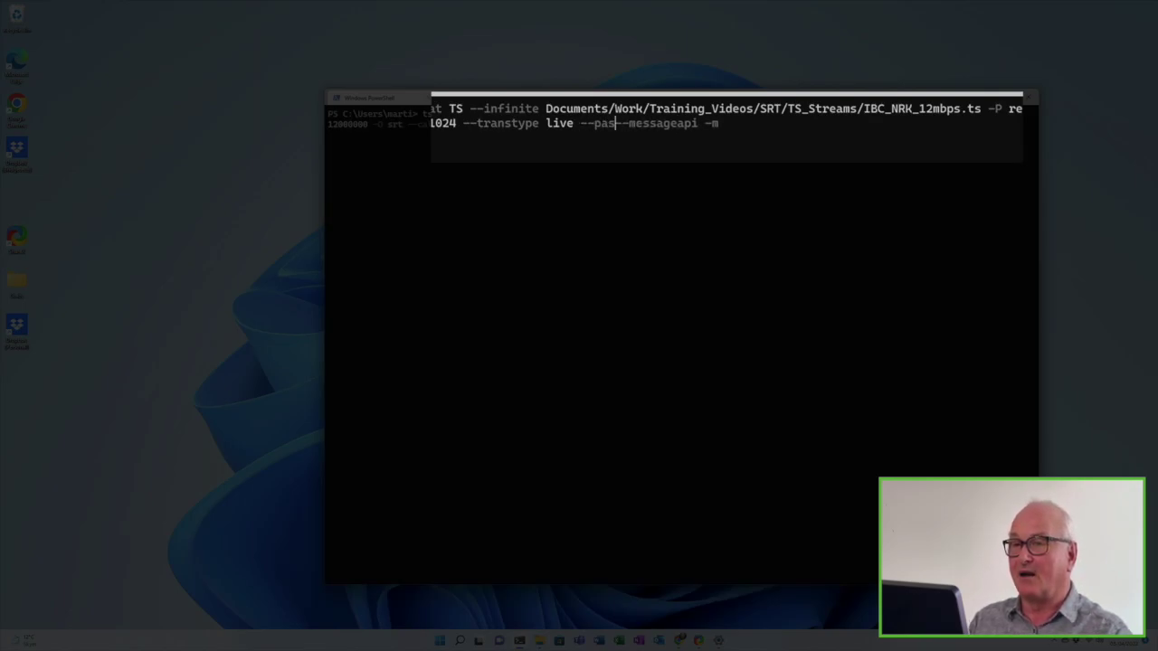
text(hrase)
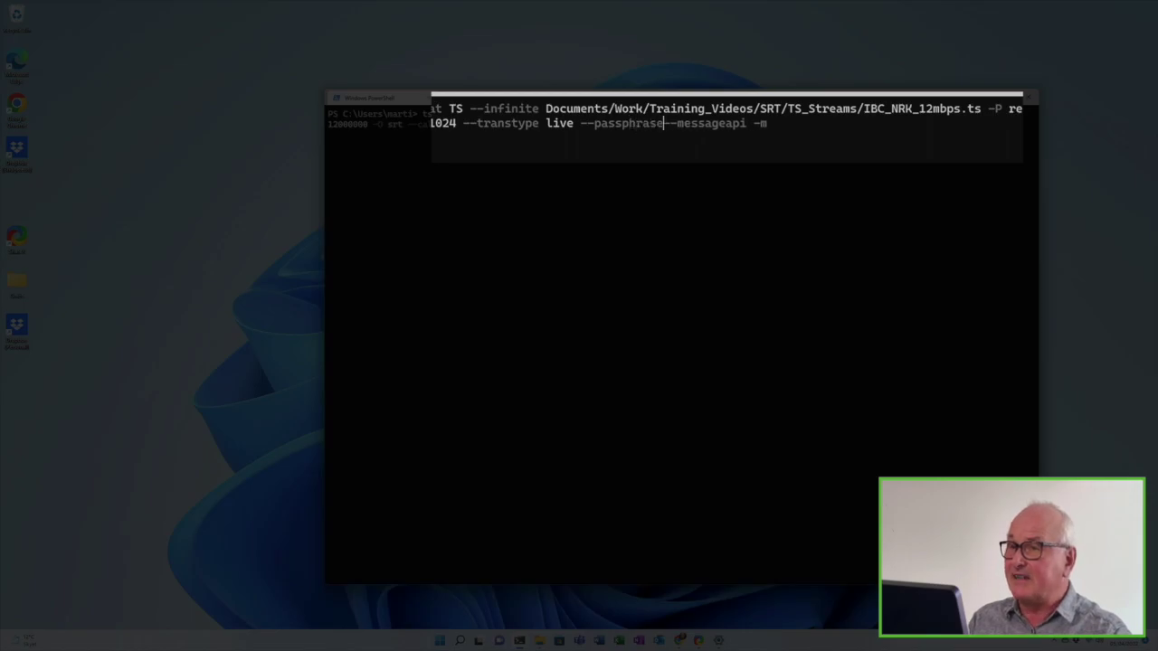
text( ")
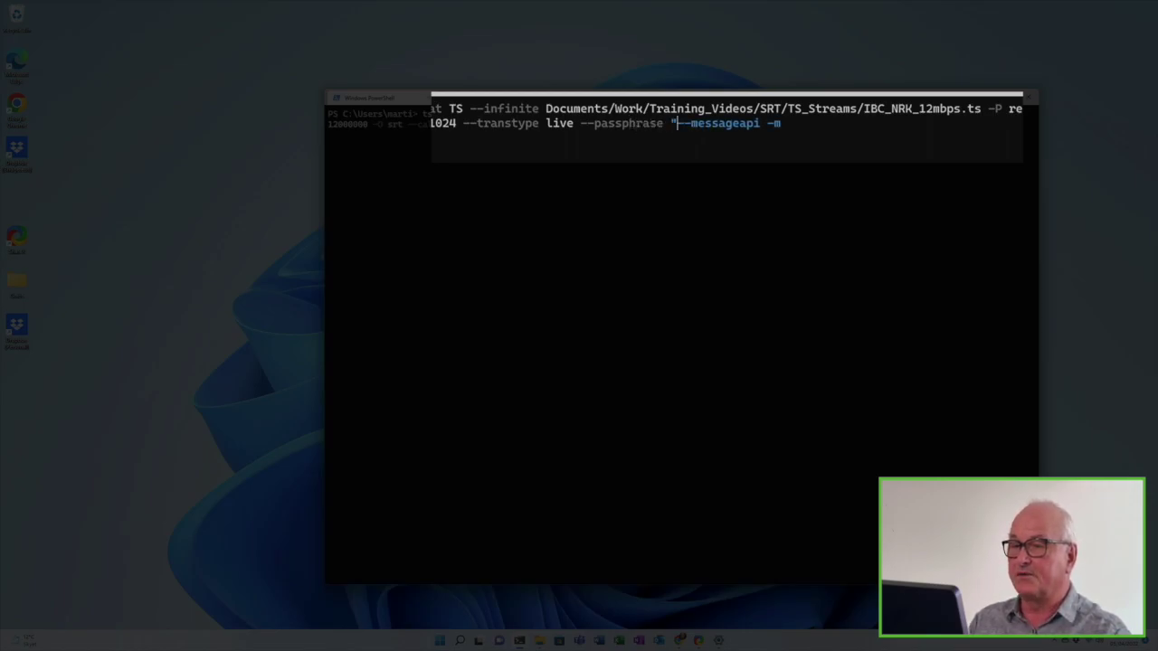
text(thisisa)
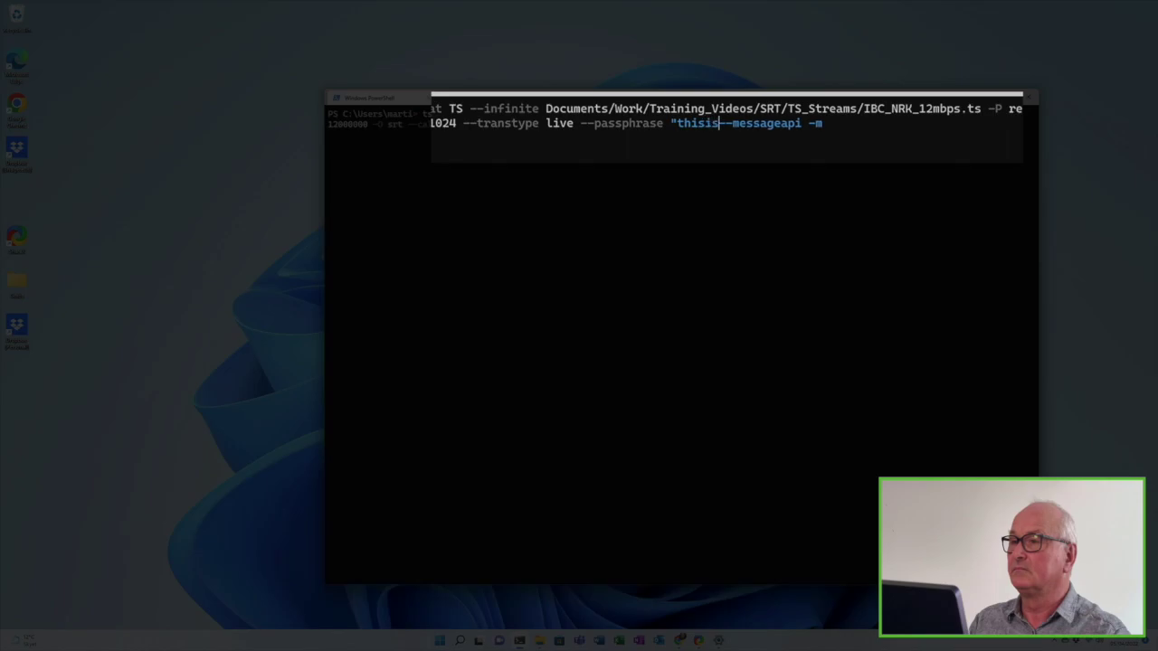
text(password)
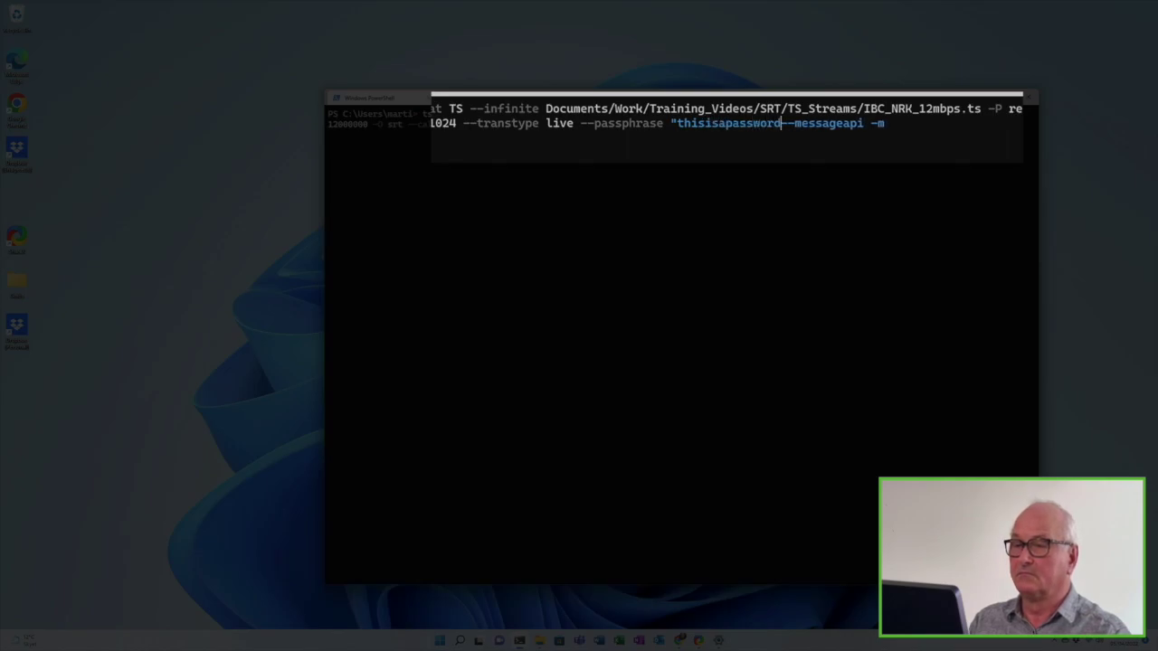
text(")
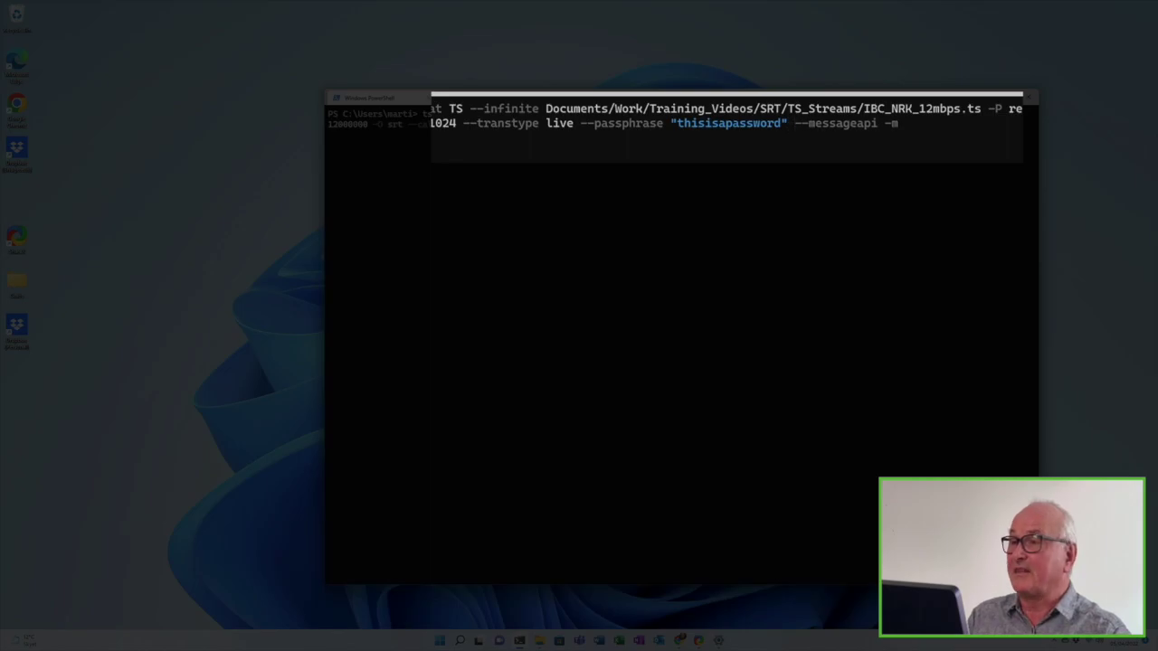
key(Right)
key(Right)
key(Right)
key(Right)
key(Right)
key(Right)
key(Right)
key(Right)
key(Right)
key(Right)
key(Right)
key(Right)
key(Right)
key(Right)
key(Right)
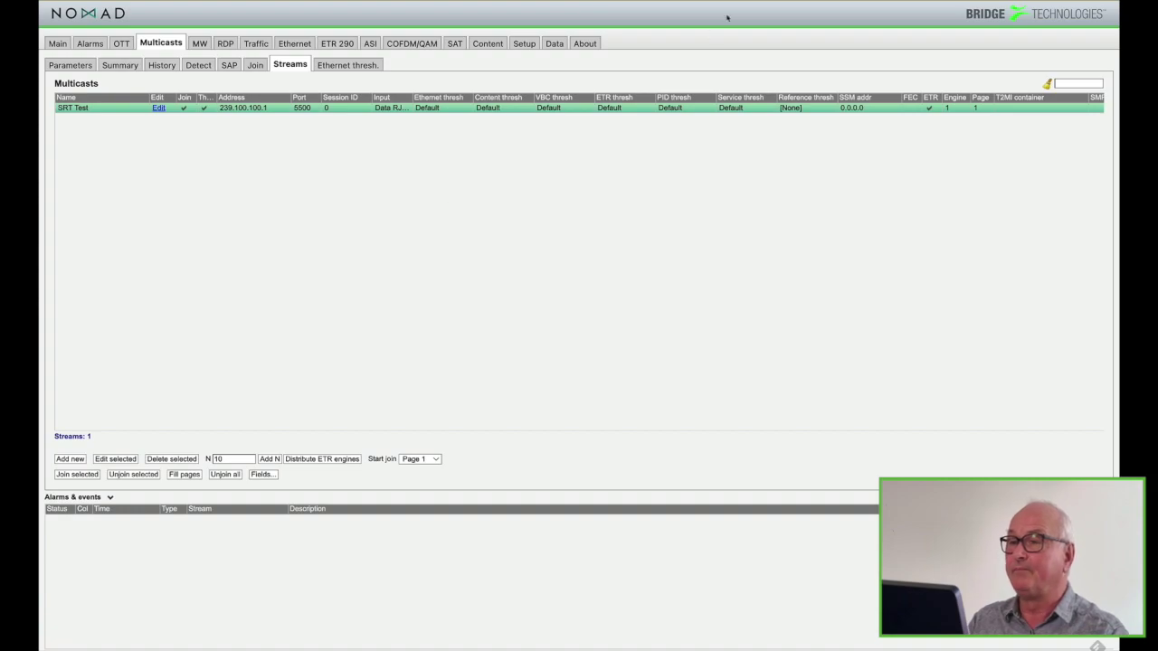
Trim the last four characters from SRT Test's passphrase, apply the change, and close the editor
click(301, 71)
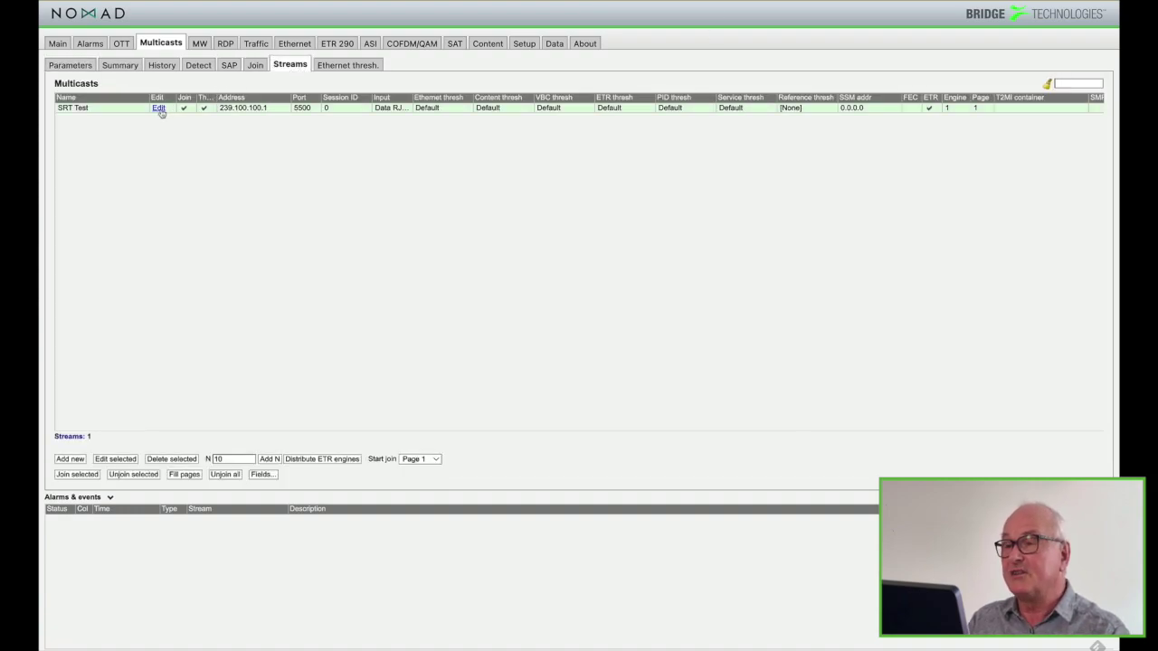
click(158, 107)
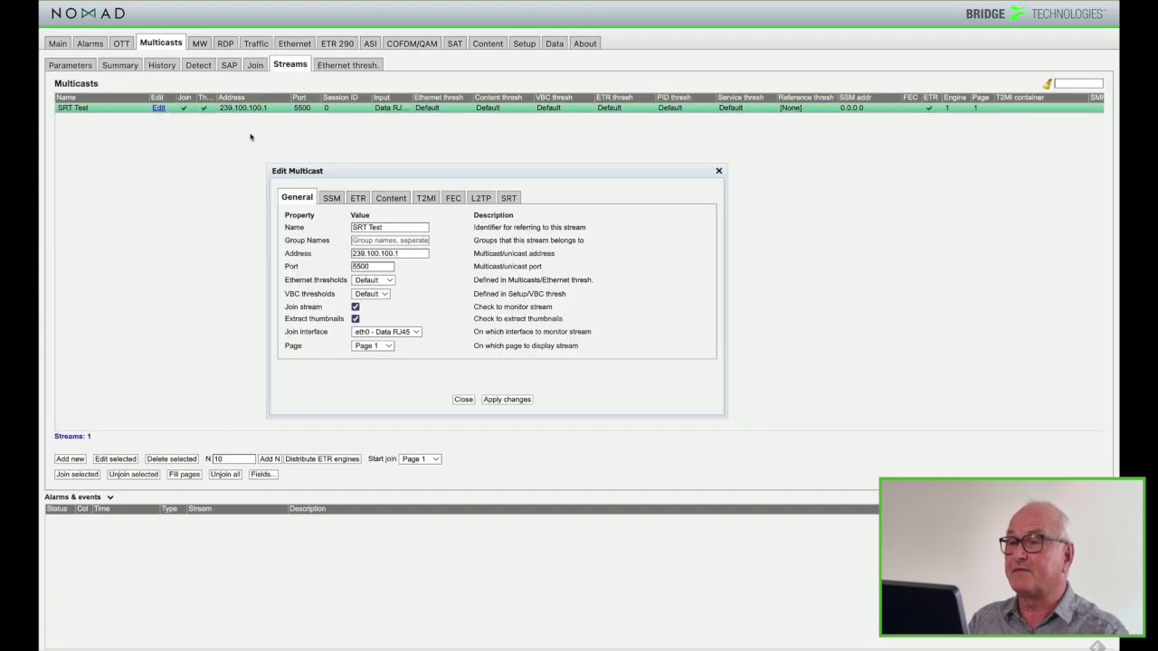
click(503, 201)
click(377, 272)
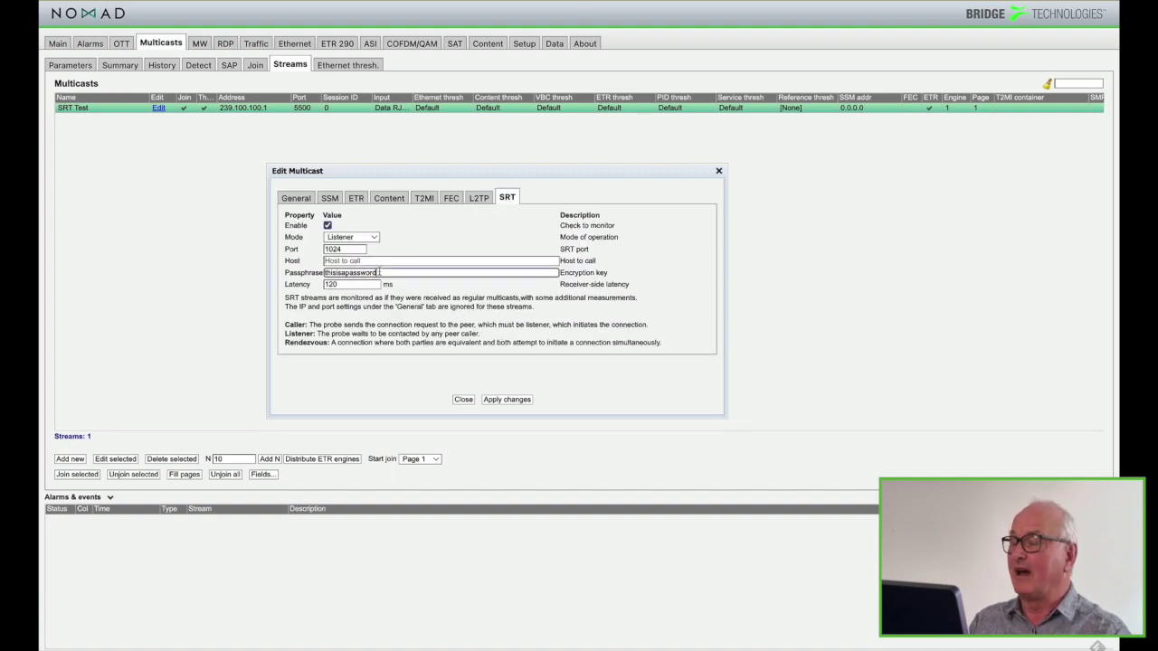
key(BackSpace)
key(BackSpace)
key(BackSpace)
key(BackSpace)
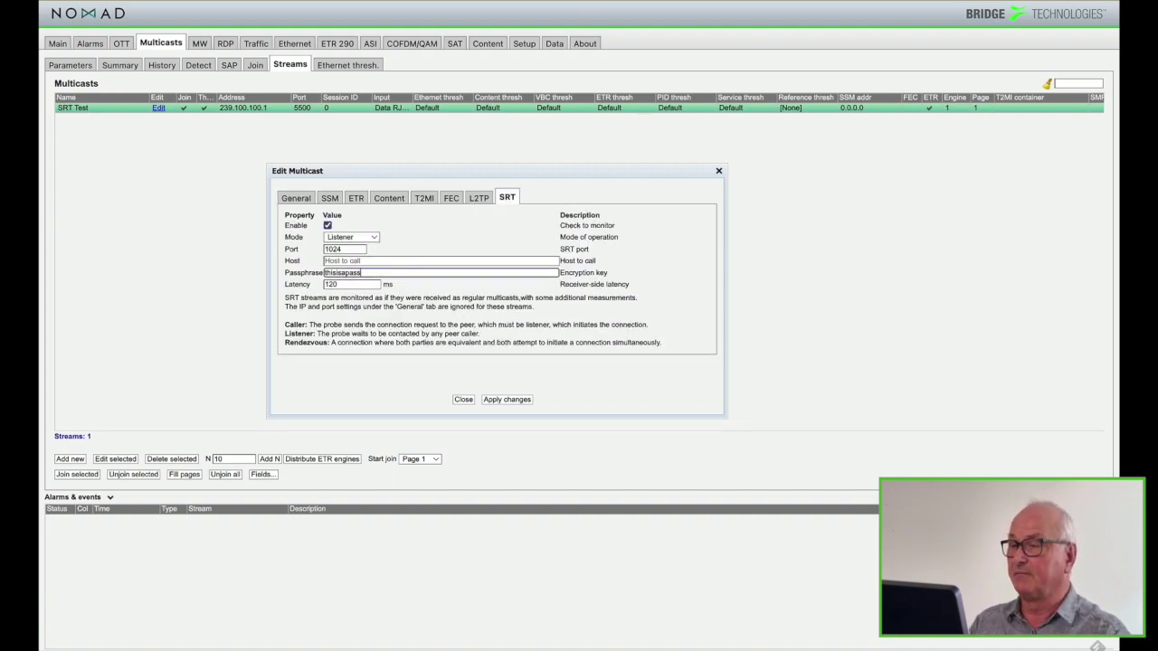
click(508, 400)
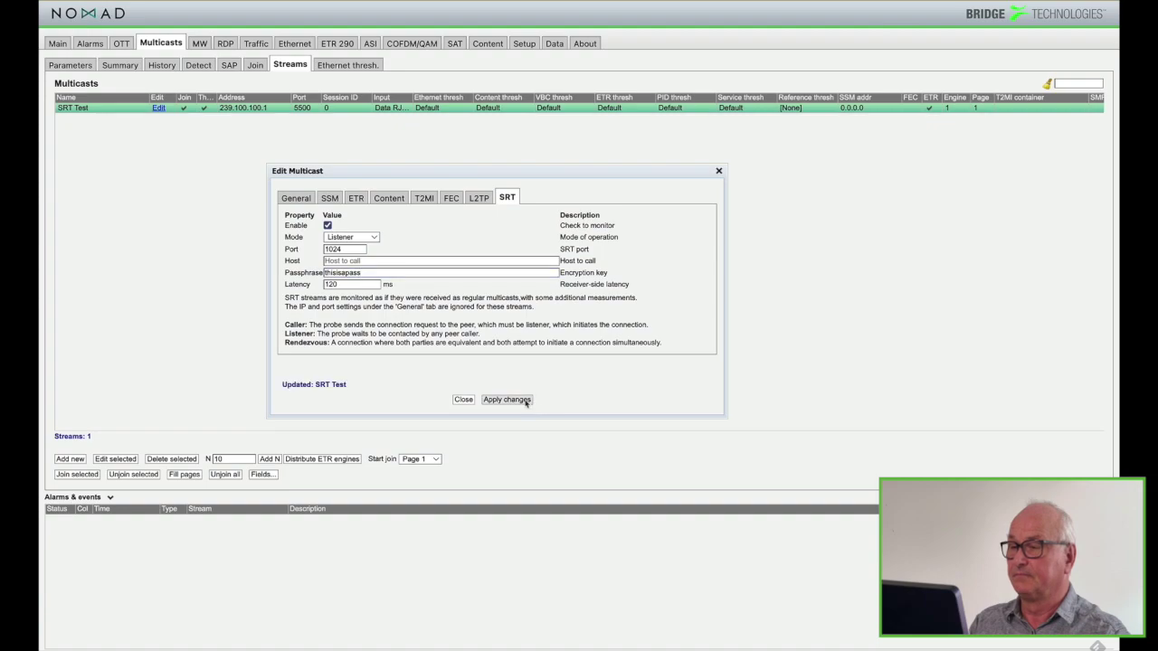
click(464, 399)
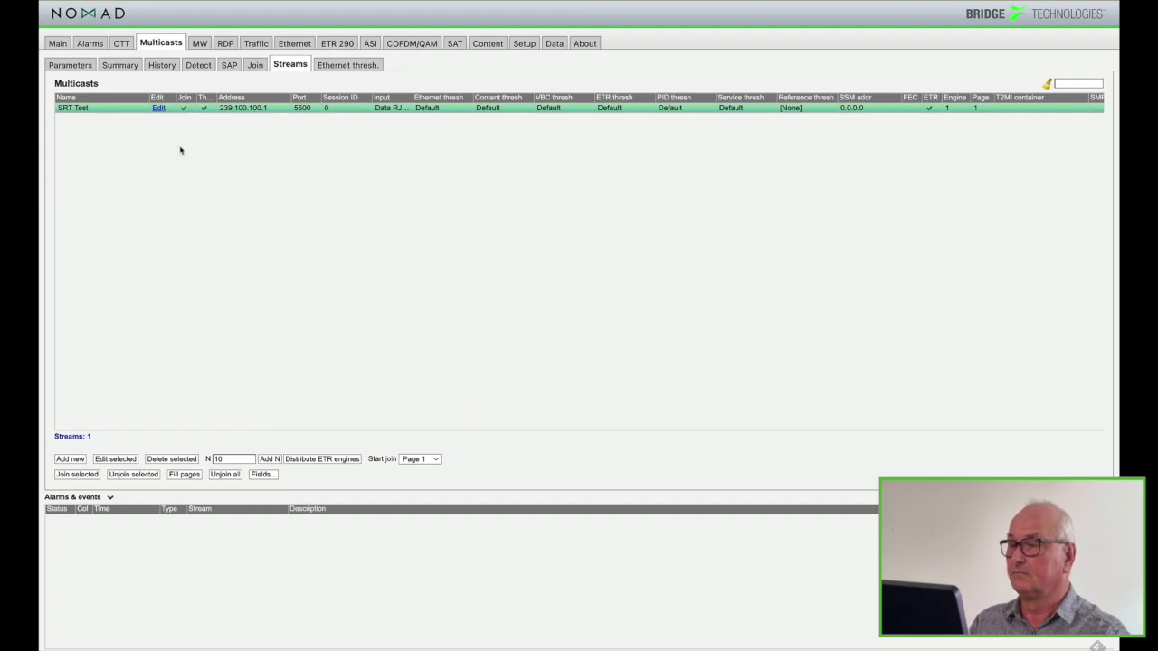
Show the Multicasts Parameters page with the Joined multicasts table
click(69, 64)
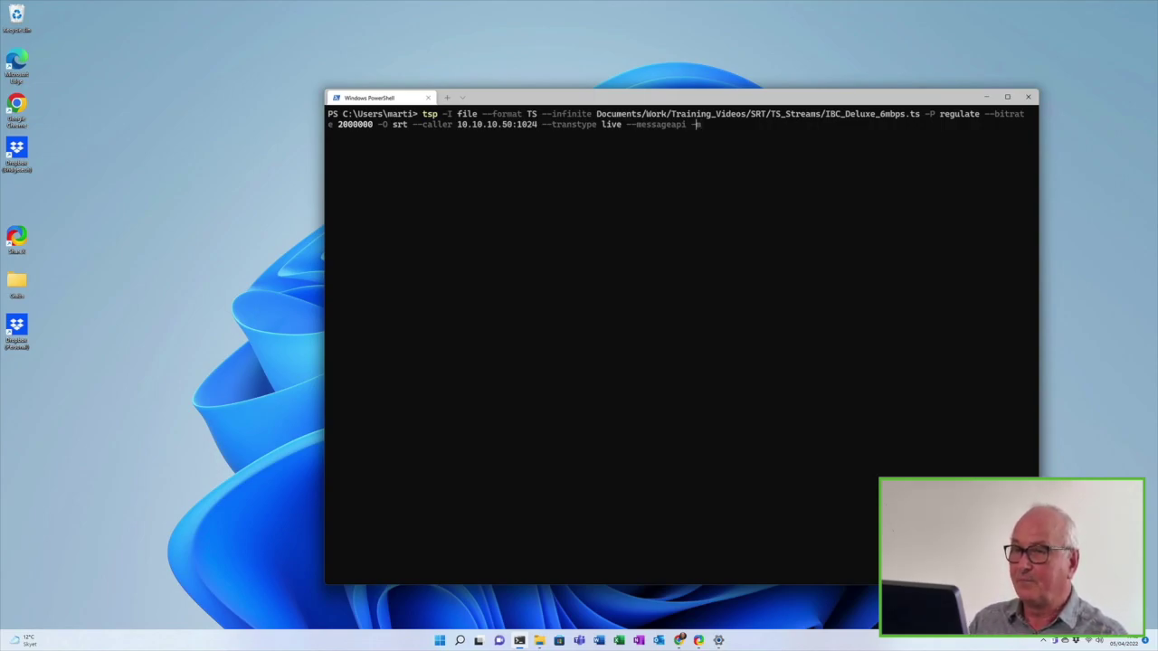
Change the tsp SRT option from --caller 10.10.10.50:1024 to --listener 1024
key(Left)
key(Left)
key(Left)
key(Left)
key(Left)
key(Left)
key(Left)
key(Left)
key(Left)
key(Left)
key(Left)
key(Left)
key(Left)
key(Left)
key(Left)
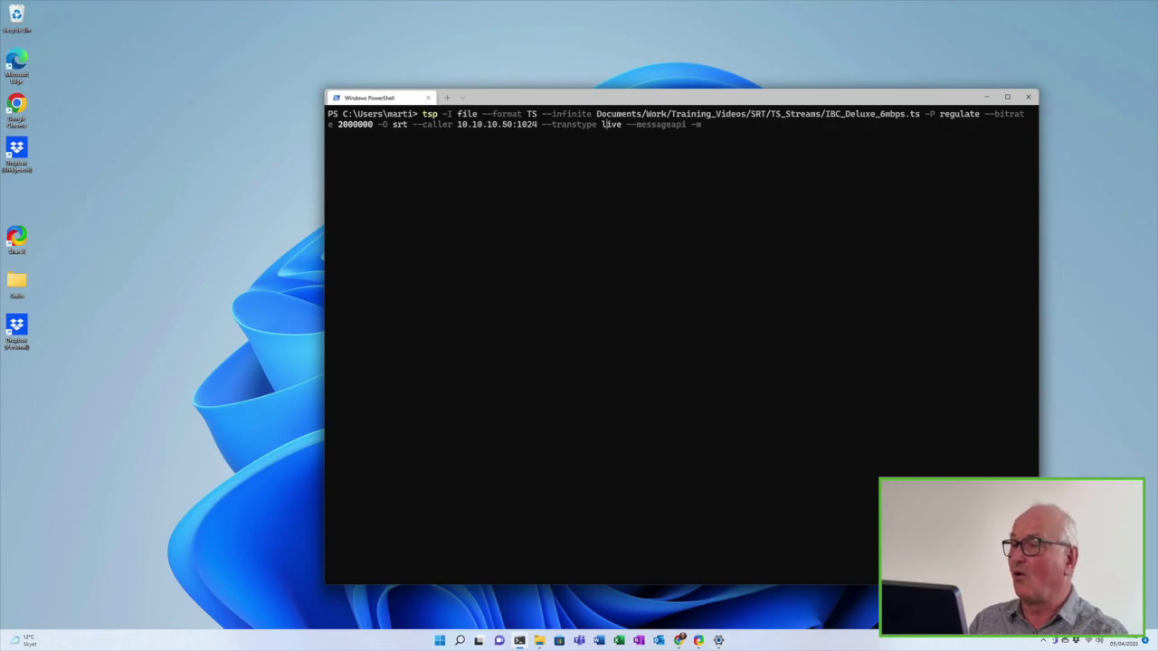
key(Left)
key(Left)
key(Left)
key(Left)
key(Left)
key(Left)
key(Left)
key(Left)
key(Left)
key(Left)
key(Left)
key(Left)
key(Left)
key(Left)
key(Left)
key(Left)
key(Left)
key(Left)
key(Left)
key(Left)
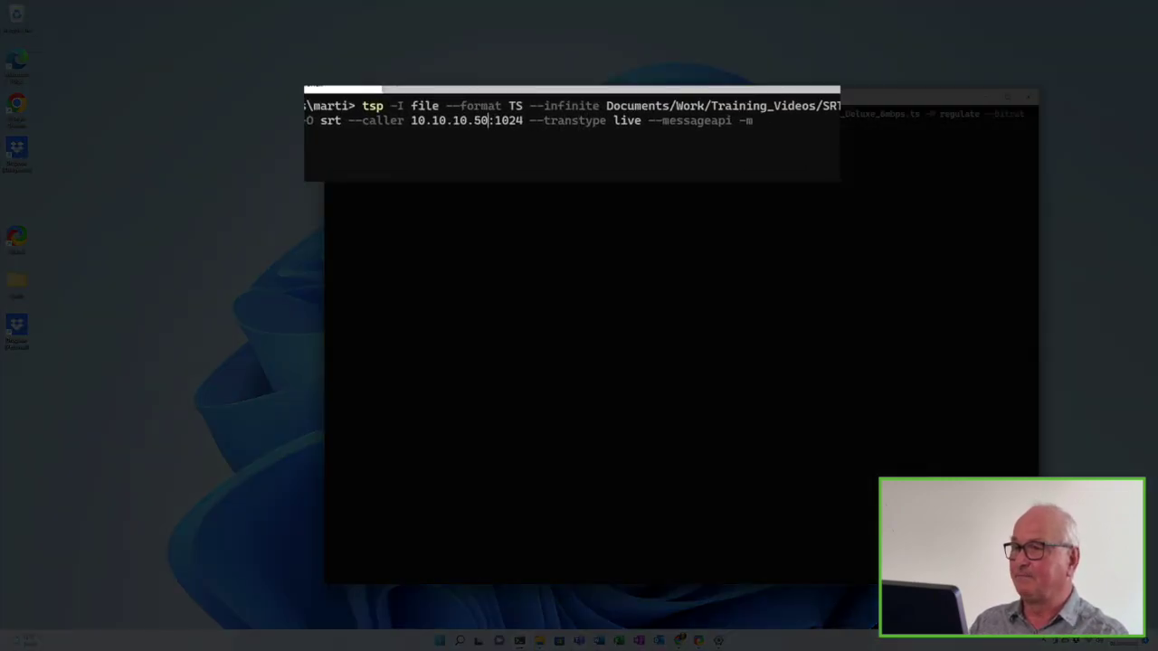
key(BackSpace)
key(BackSpace)
key(BackSpace)
key(BackSpace)
key(BackSpace)
key(BackSpace)
key(BackSpace)
key(BackSpace)
key(BackSpace)
key(BackSpace)
key(BackSpace)
key(BackSpace)
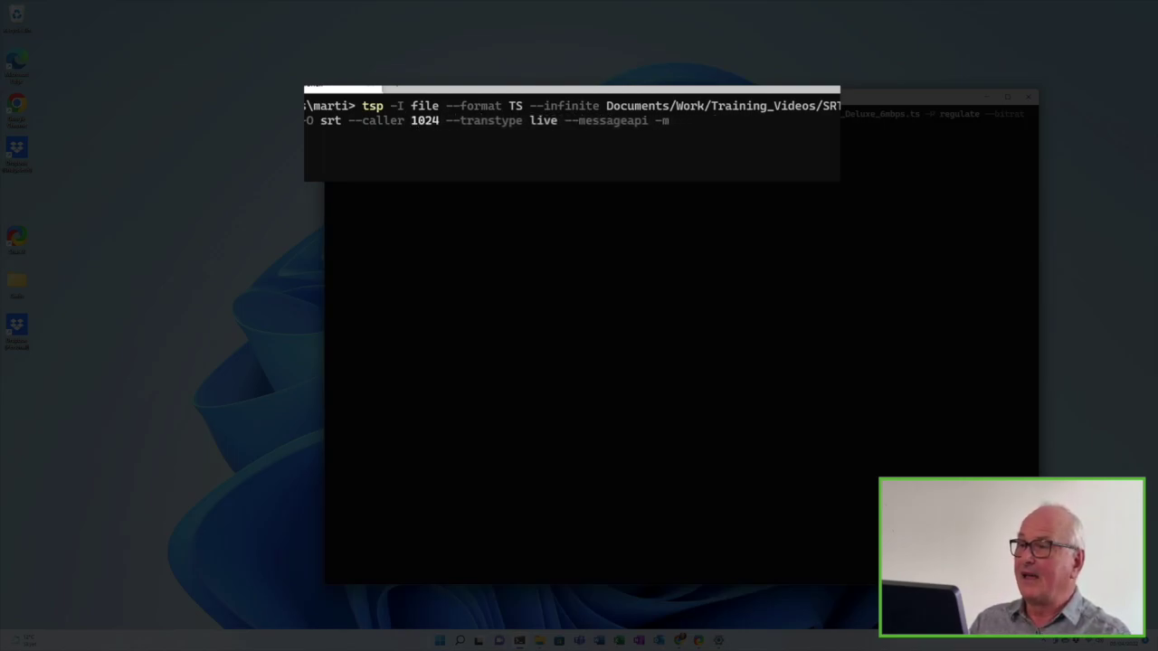
key(BackSpace)
key(BackSpace)
key(BackSpace)
key(BackSpace)
key(BackSpace)
key(BackSpace)
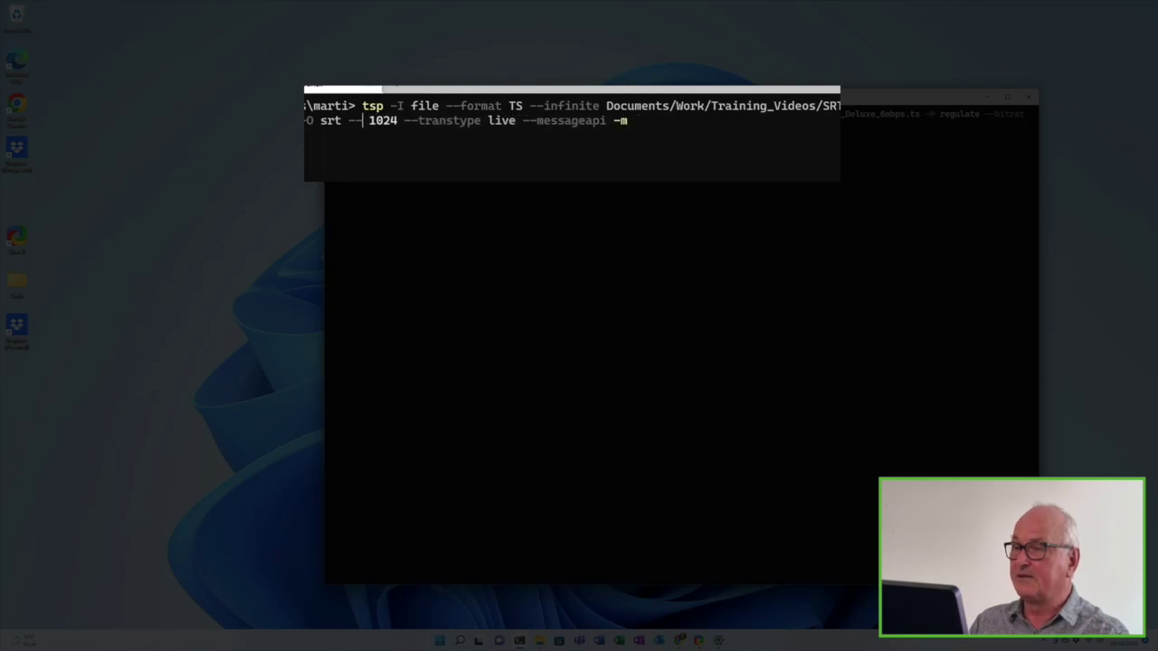
text(listener)
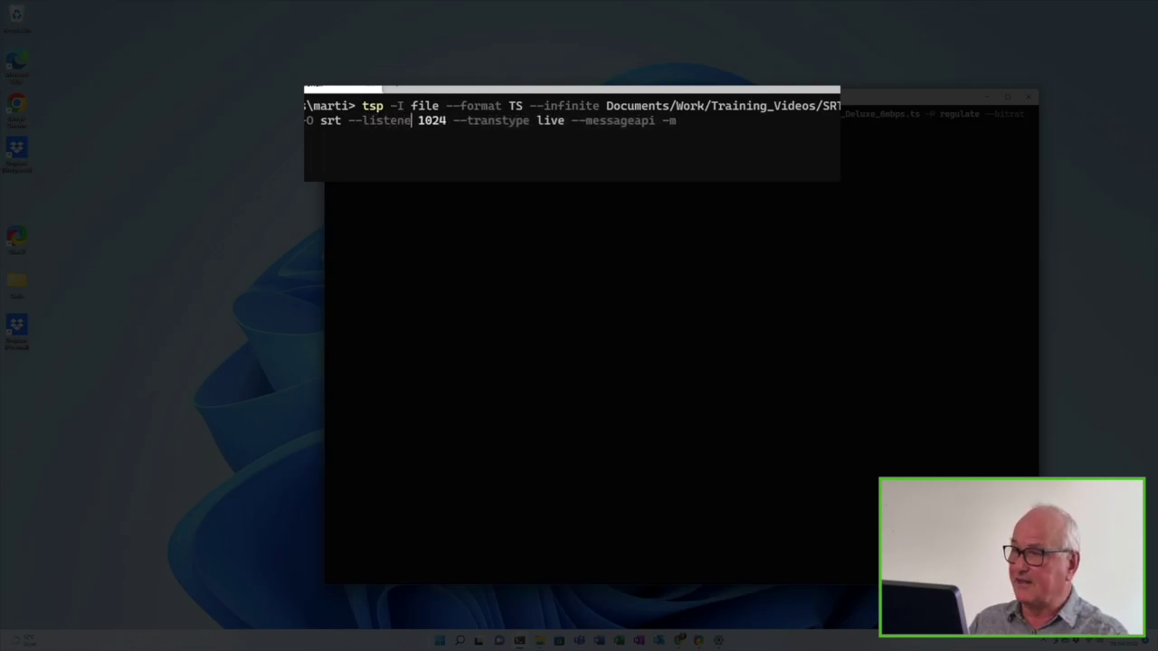
key(Right)
key(Right)
key(Right)
key(Right)
key(Right)
key(Right)
key(Right)
key(Right)
key(Right)
key(Right)
key(Right)
key(Right)
key(Right)
key(Right)
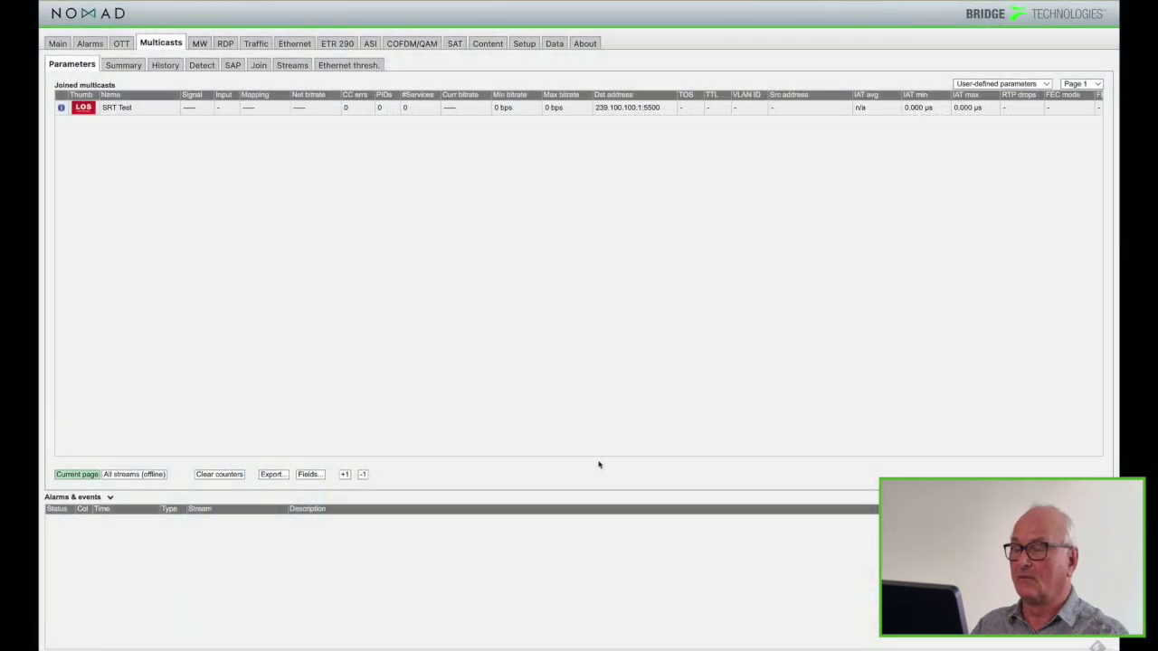
Switch SRT Test to Caller mode targeting host 10.10.10.100, then close the stream editor
click(292, 65)
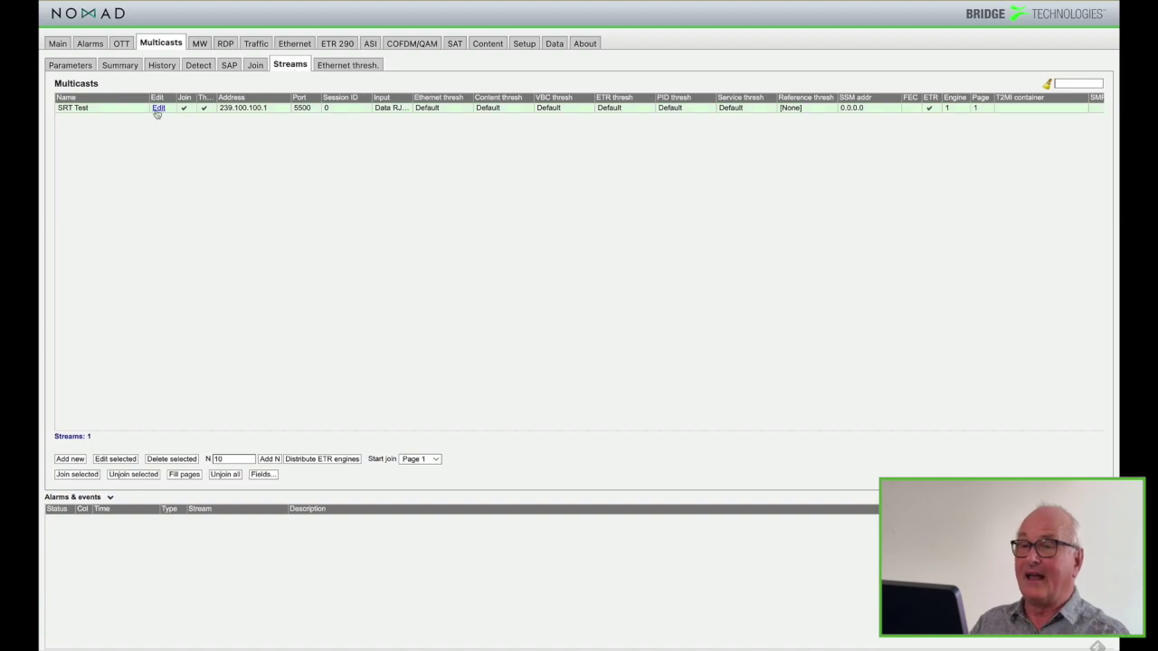
click(158, 109)
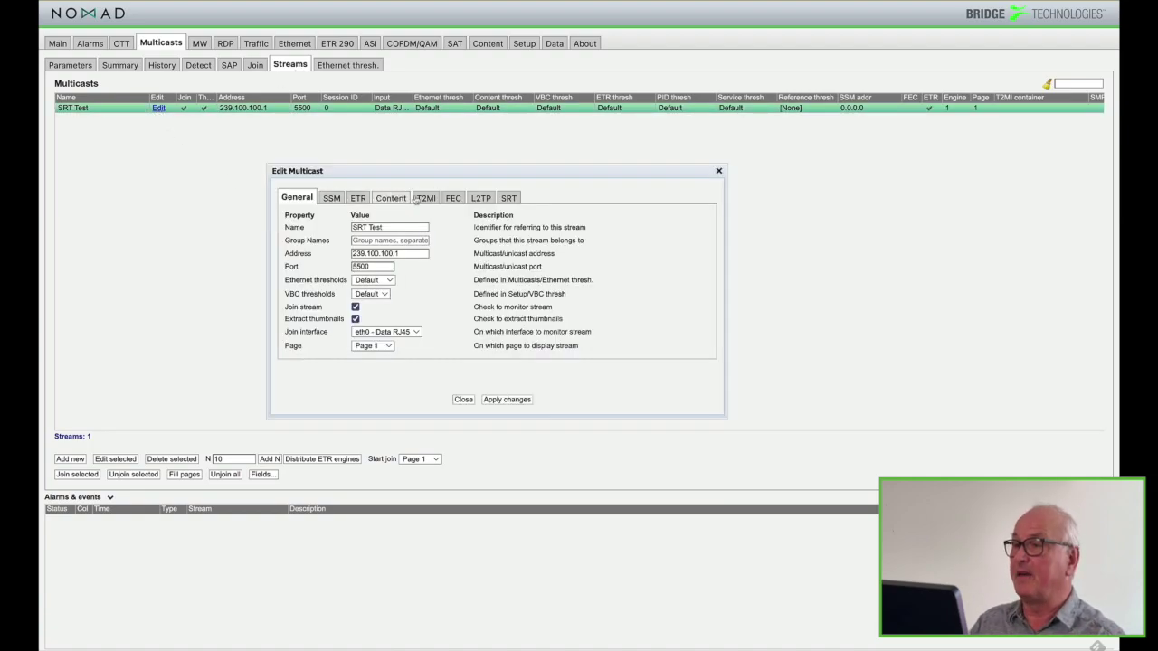
click(509, 198)
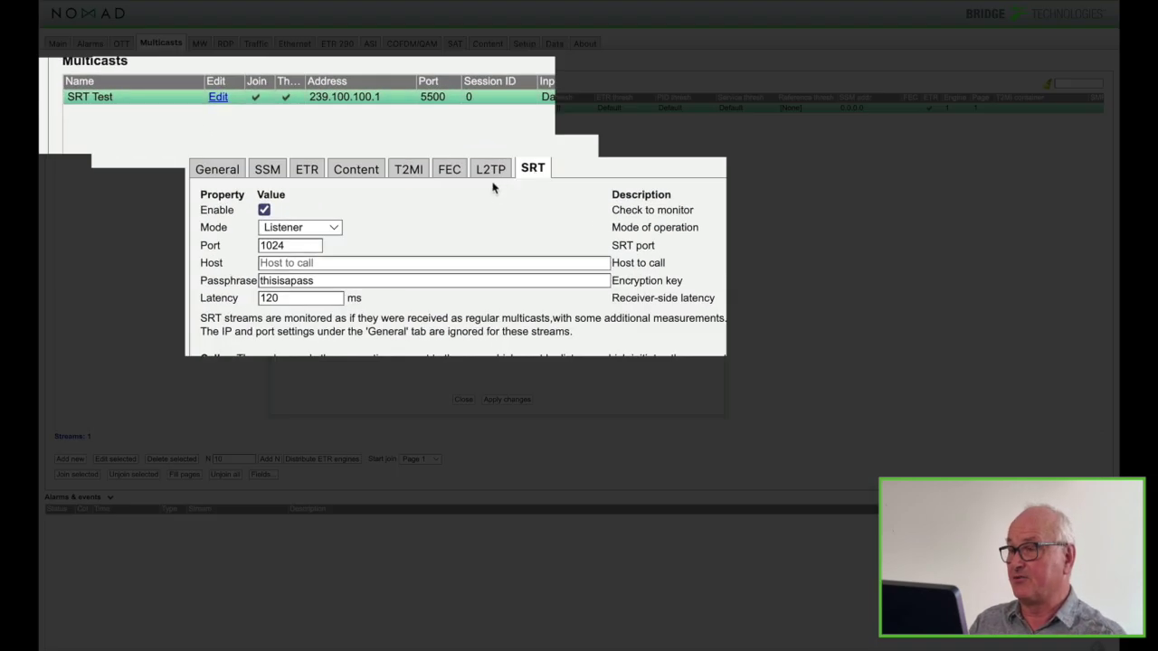
click(336, 232)
click(321, 247)
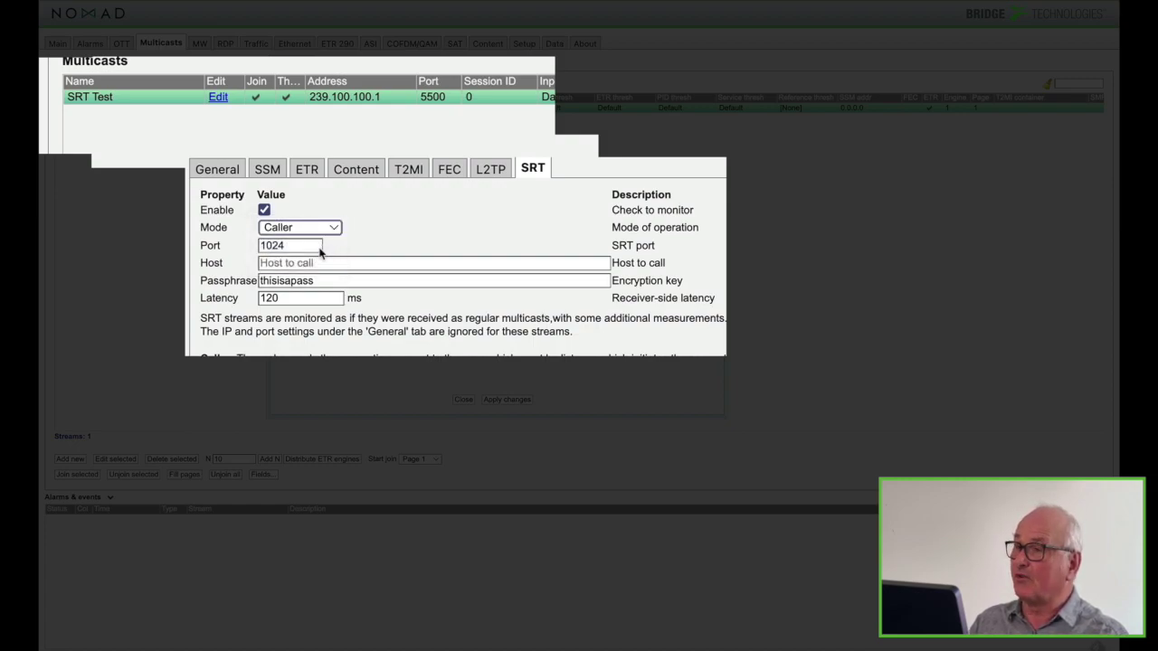
click(314, 263)
text(10)
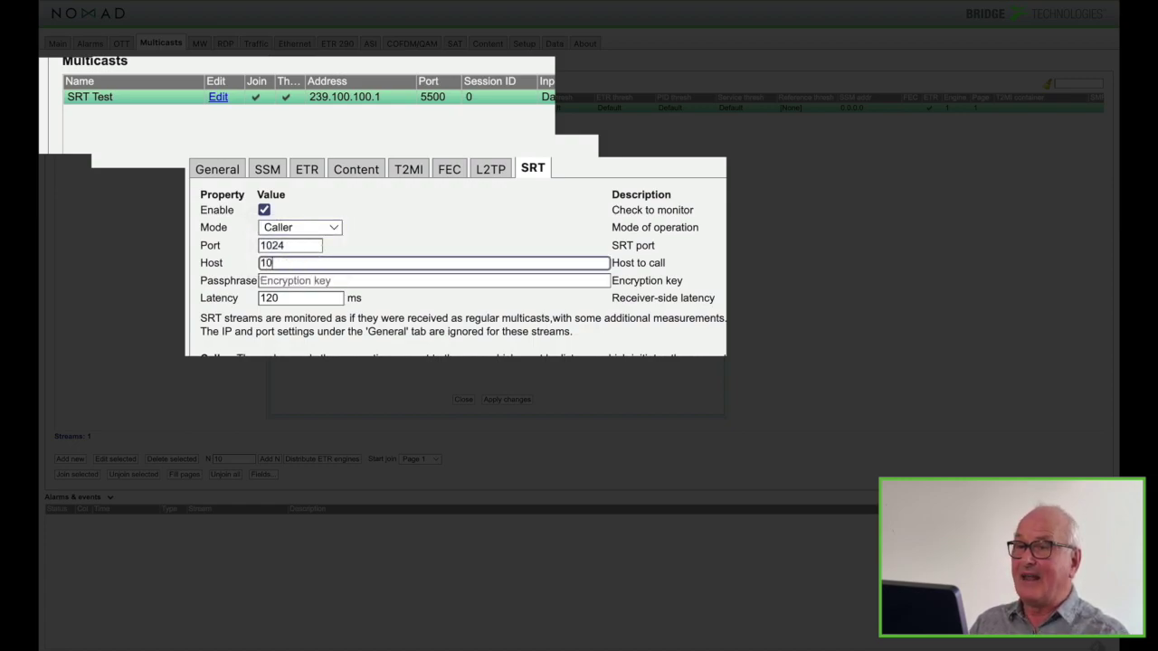
text(.10.10.10.10.)
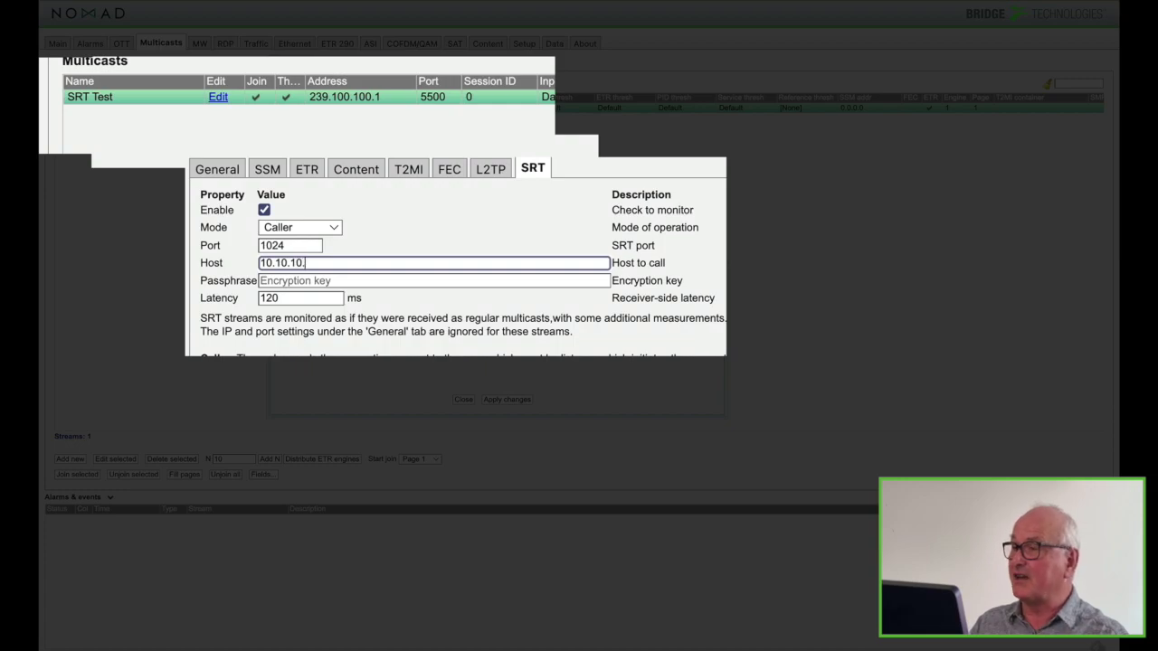
text(0)
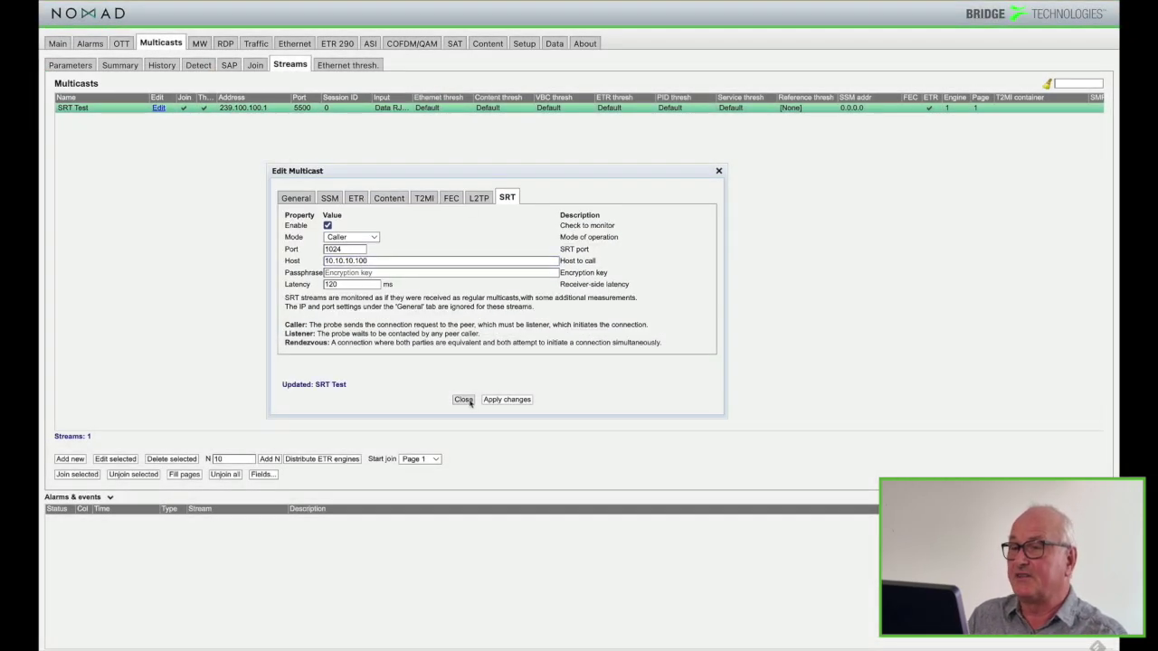
click(466, 403)
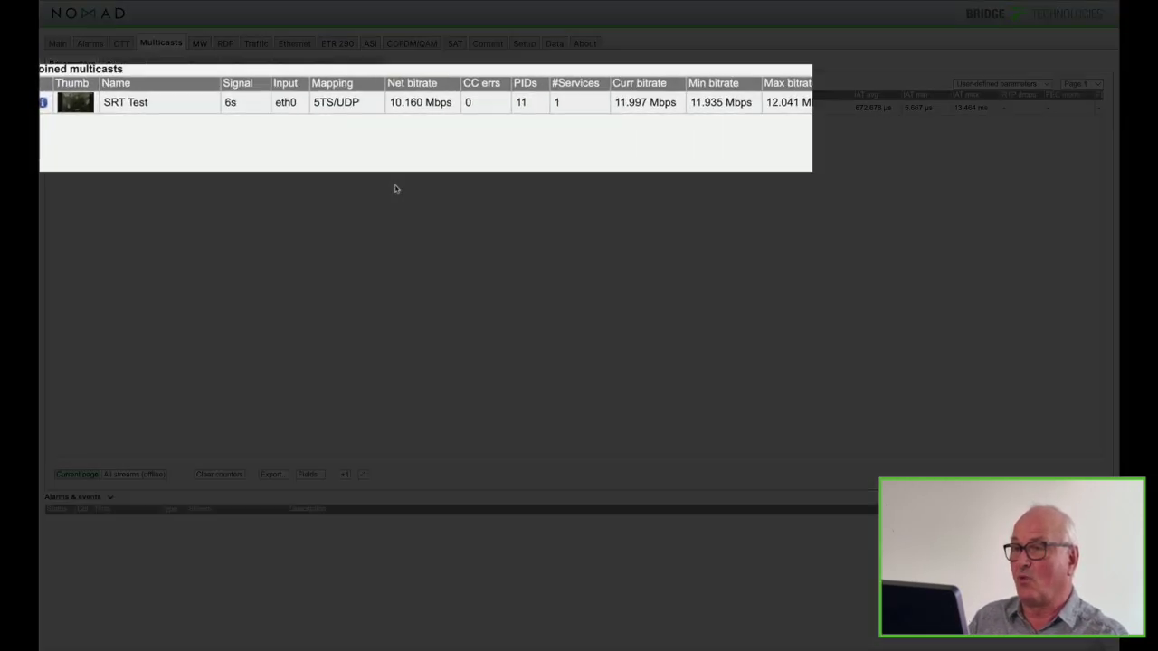